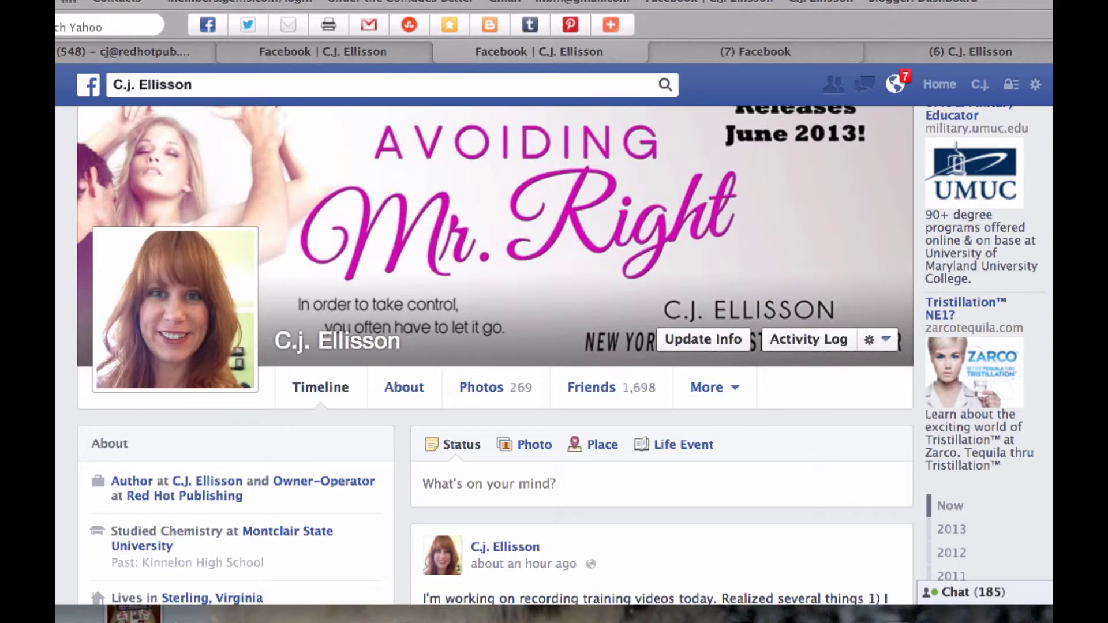
Start a new status update on the timeline and examine the audience options available for it.
scroll(451, 334, down, 3)
click(465, 334)
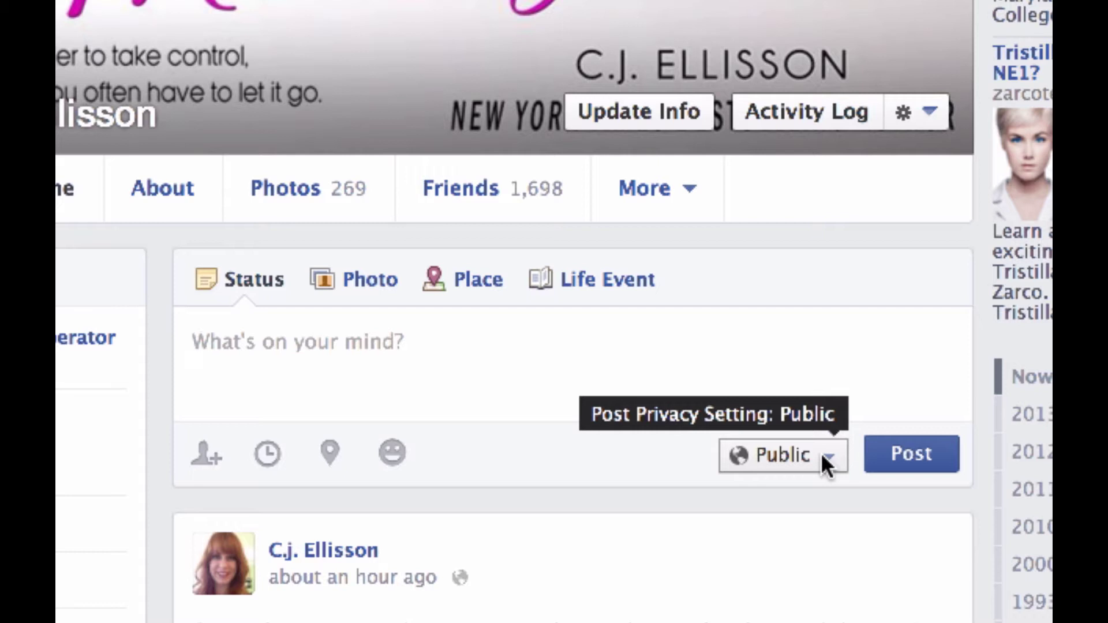
click(827, 451)
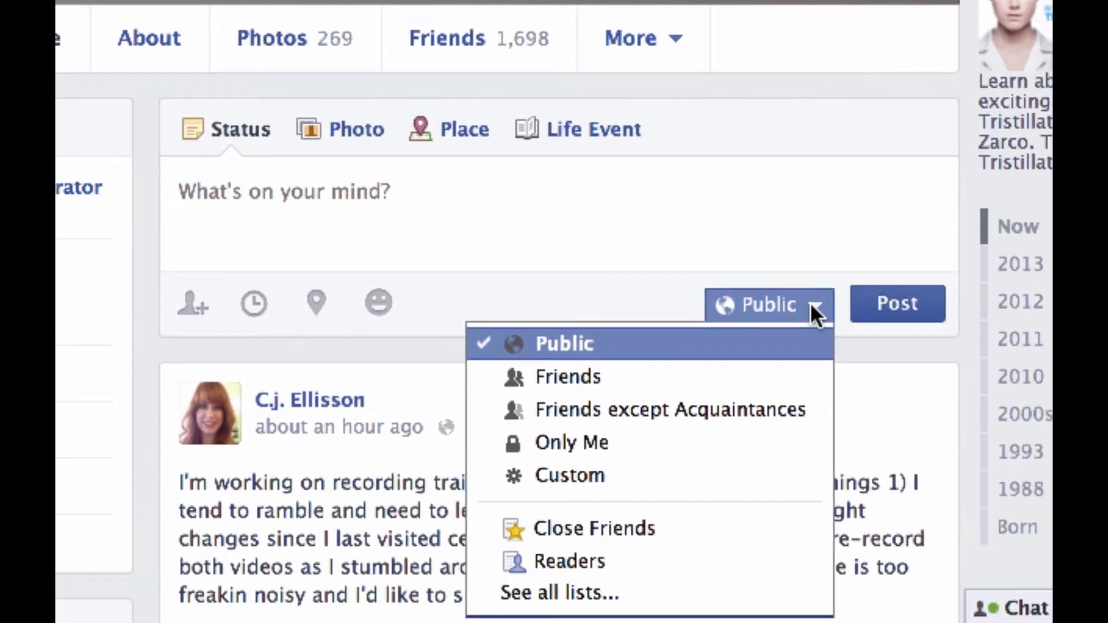
click(810, 302)
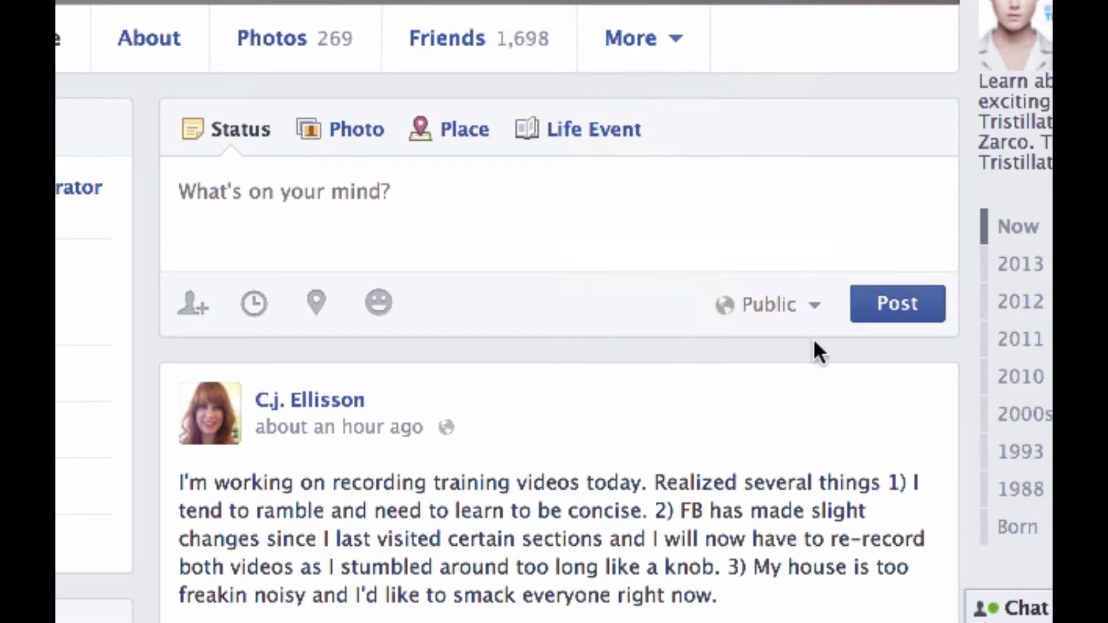
click(815, 304)
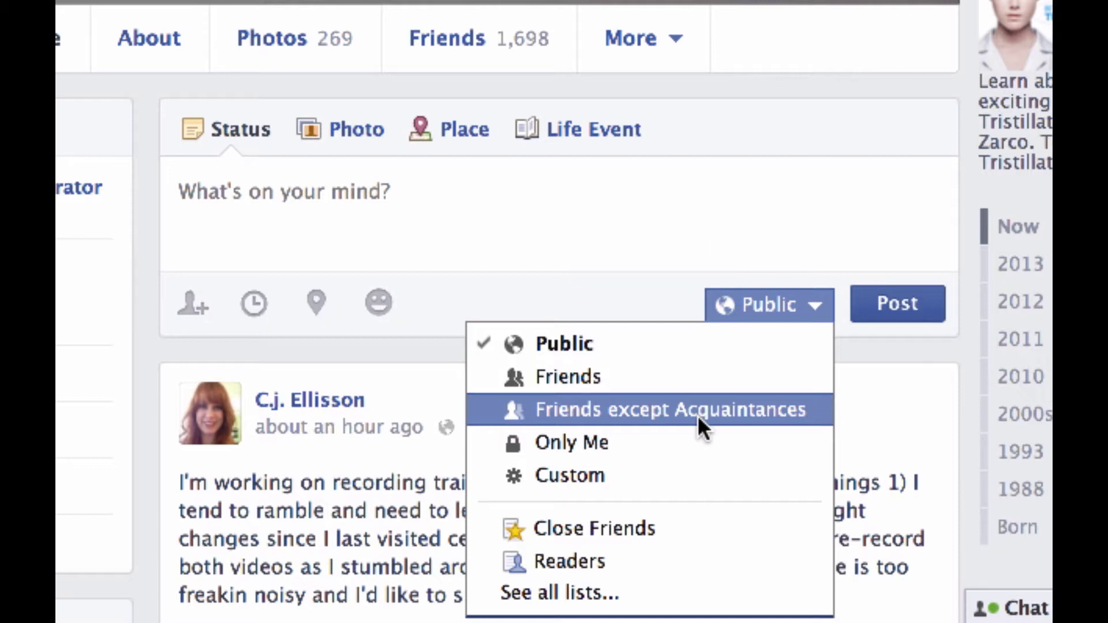
Enter "Test post for my VA contacts" as the status text.
click(295, 198)
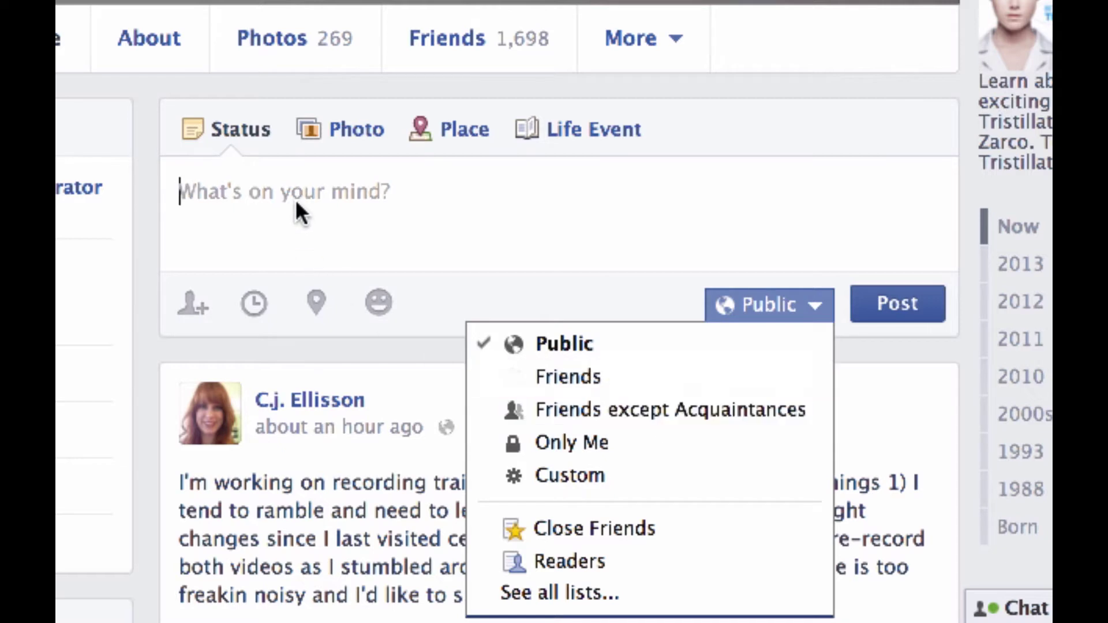
text(Test p)
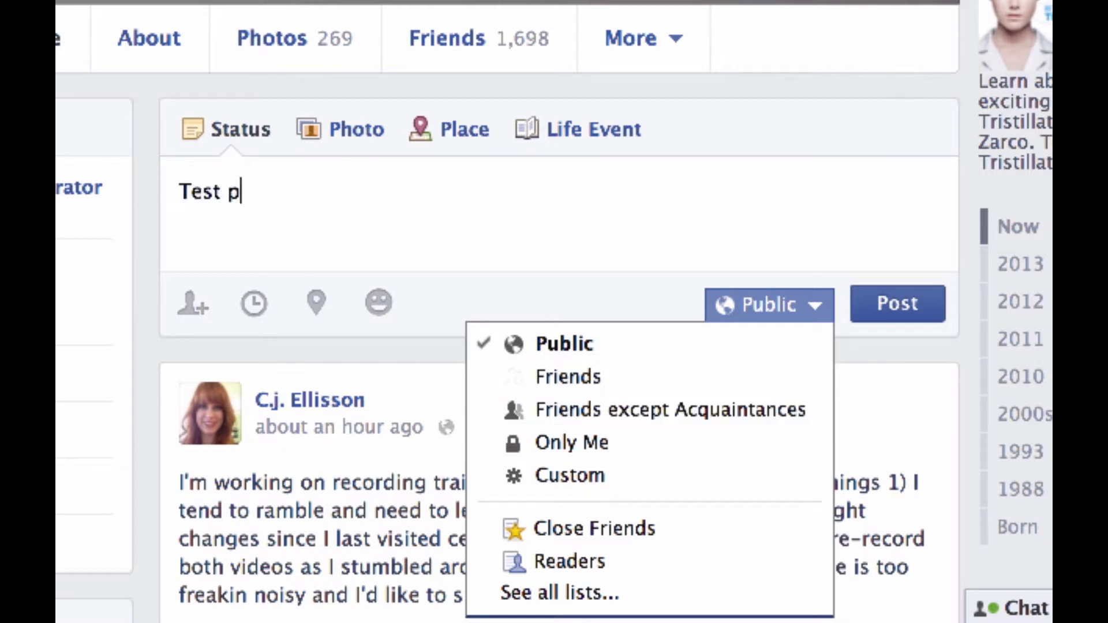
text(ost for my VA )
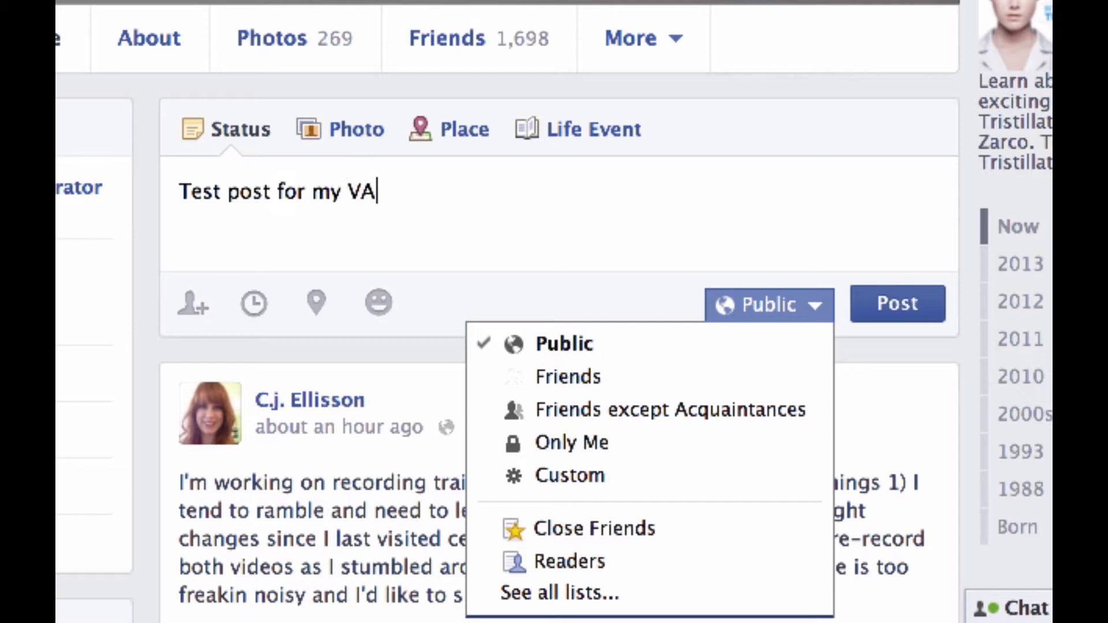
text(contacts)
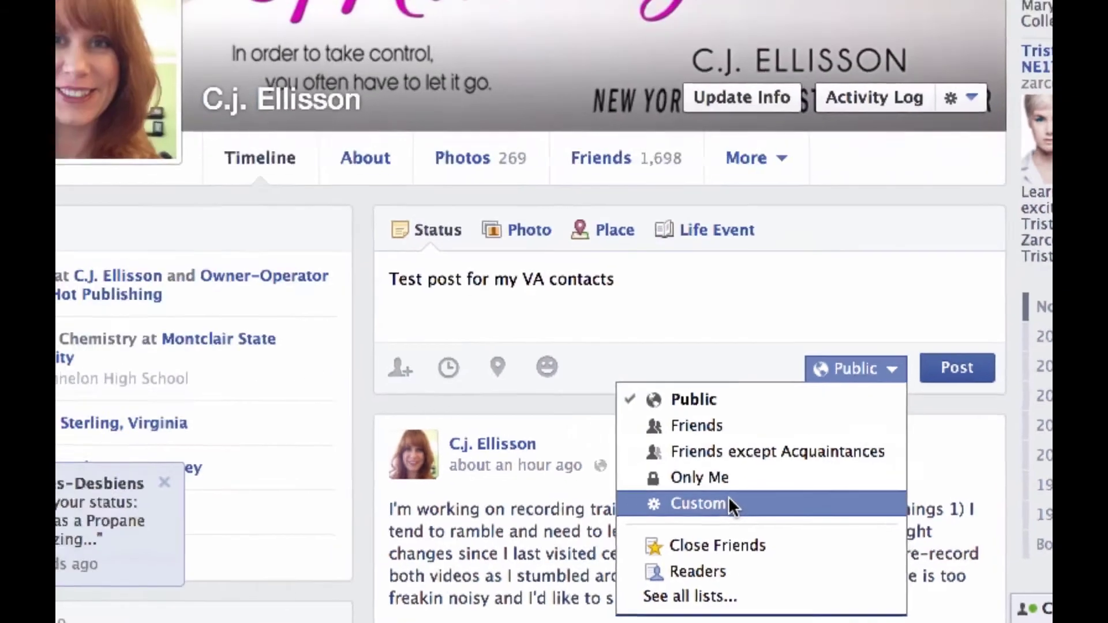
Choose Custom privacy for the status and set its sharing to Specific People or Lists.
click(605, 470)
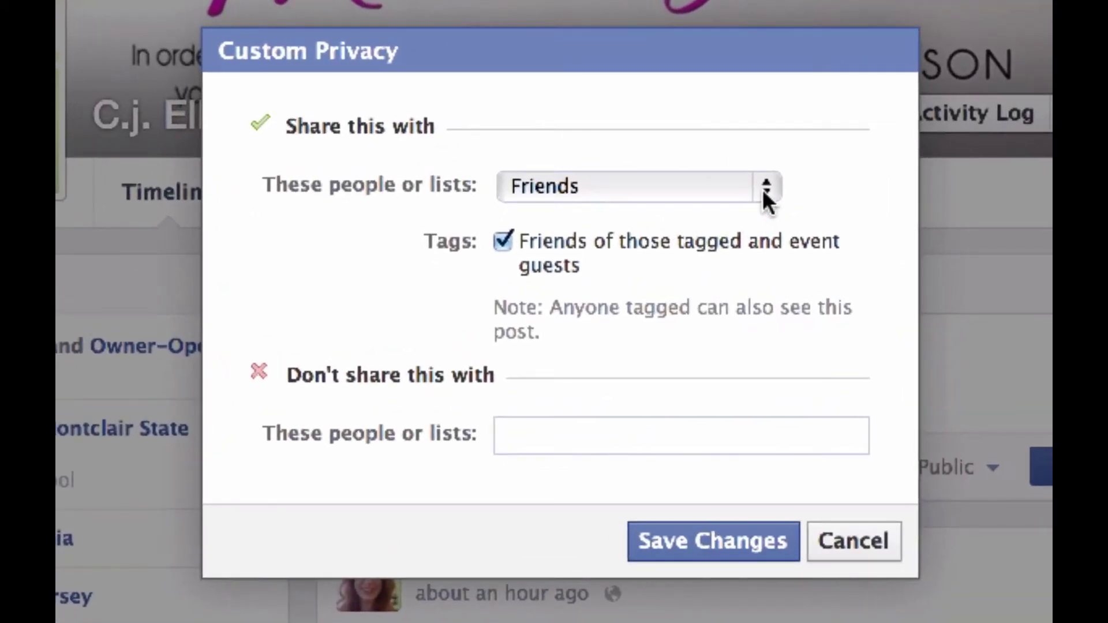
click(765, 200)
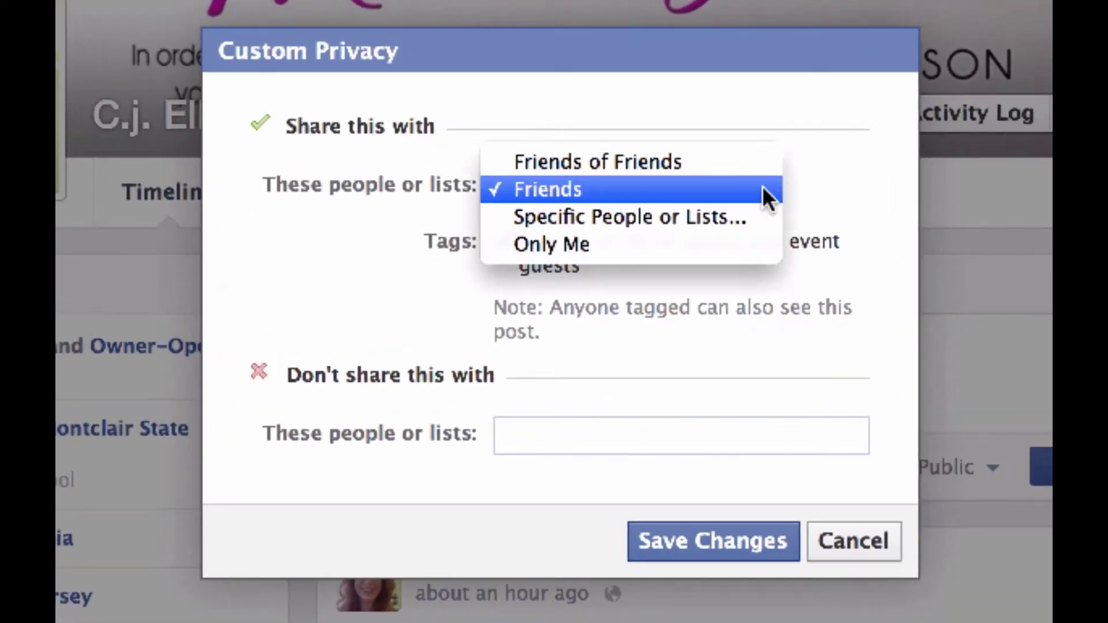
click(717, 217)
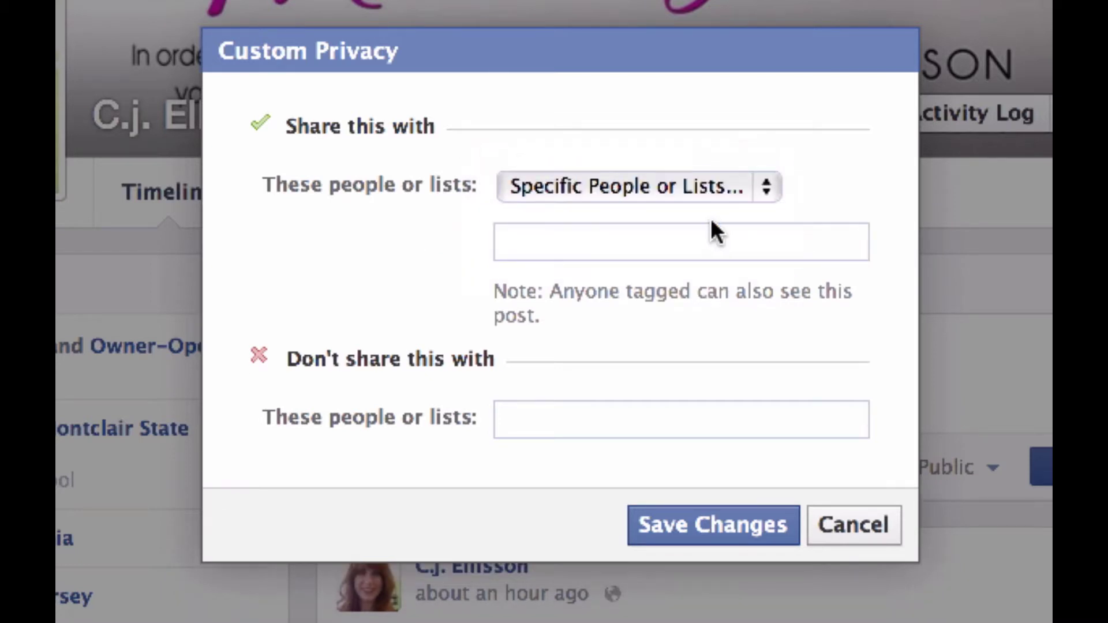
click(575, 248)
text(VA Friends)
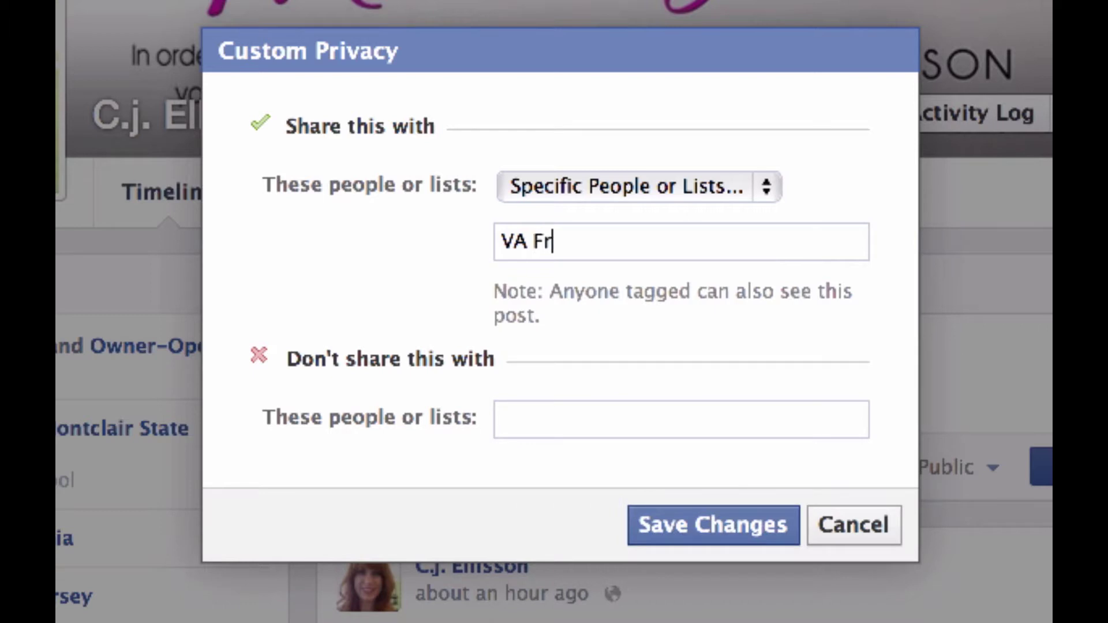
key(BackSpace)
key(BackSpace)
key(BackSpace)
key(BackSpace)
key(BackSpace)
key(BackSpace)
key(BackSpace)
key(BackSpace)
key(BackSpace)
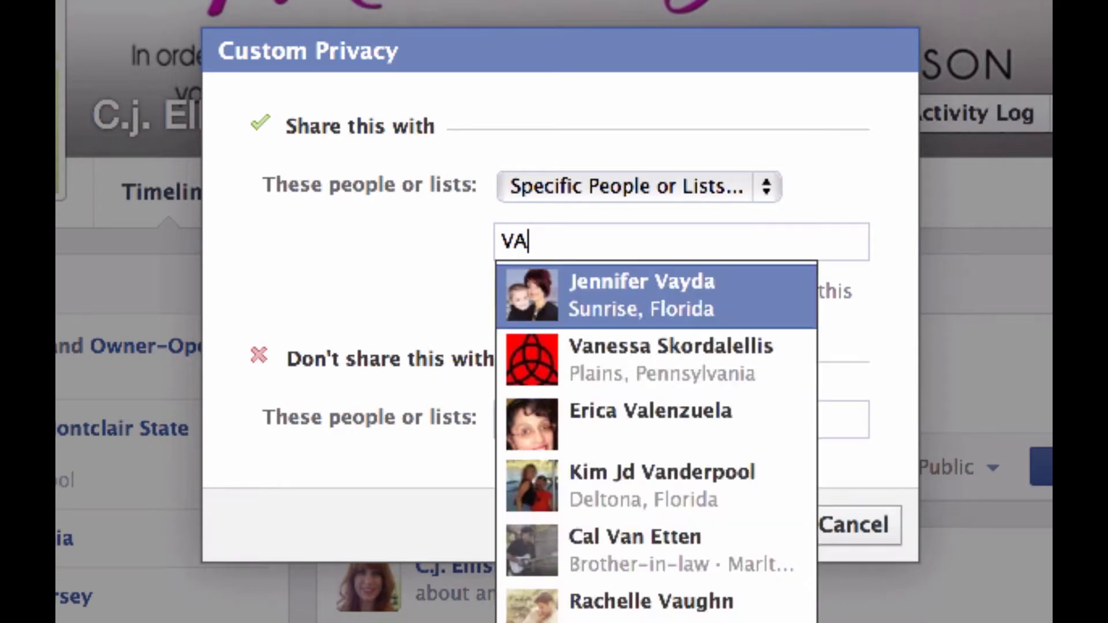
key(BackSpace)
Share the status with the Local friends list while excluding one specific friend by name, and save the custom privacy.
text(Loca)
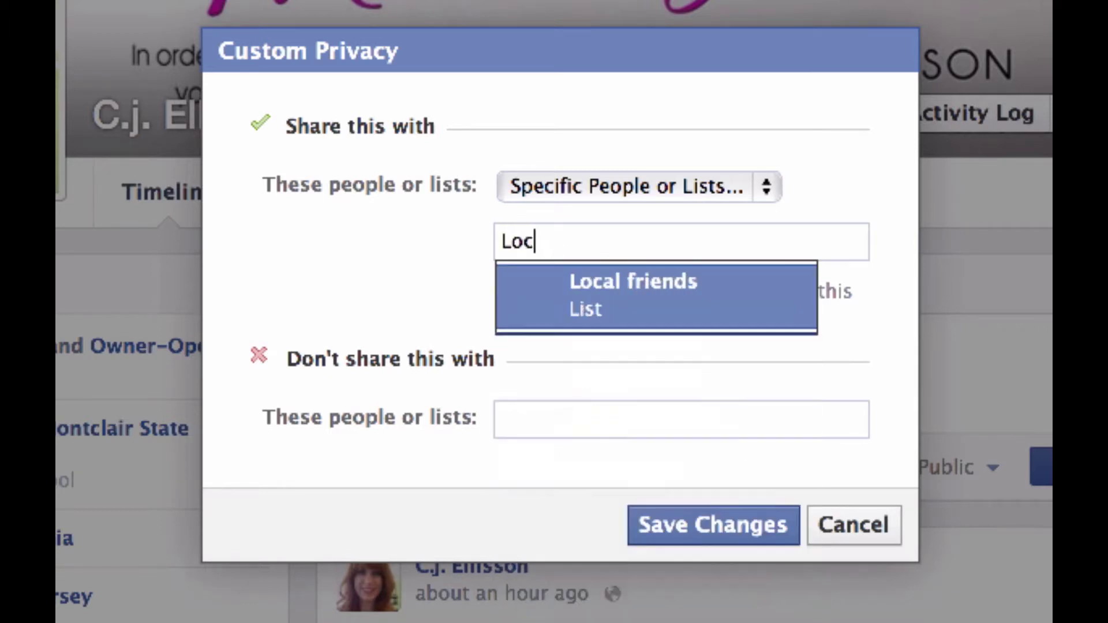
click(623, 307)
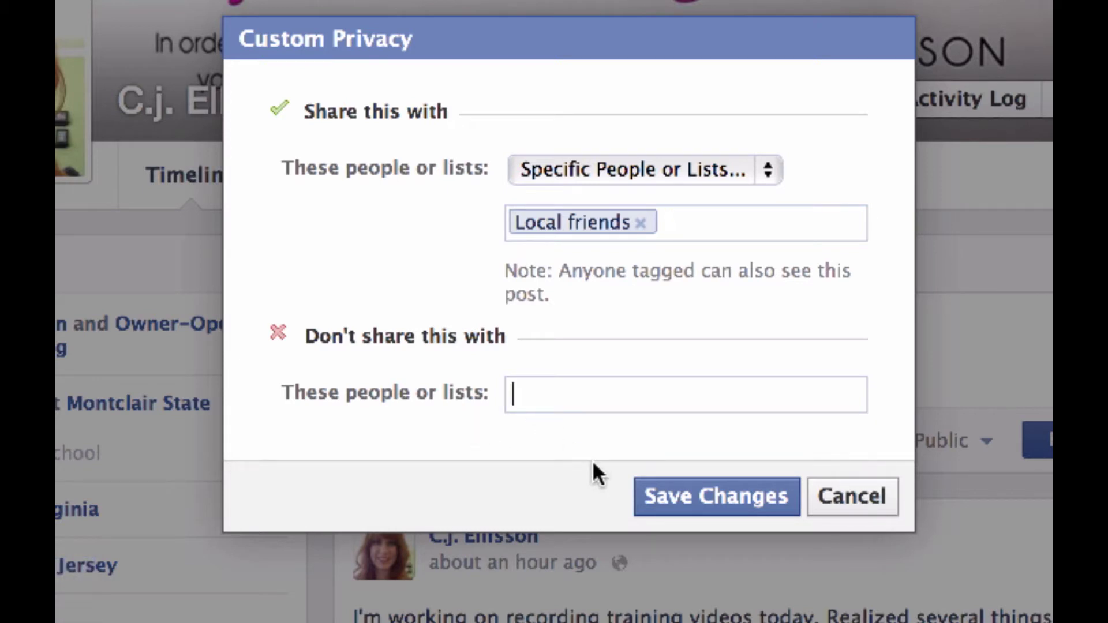
text(Boone)
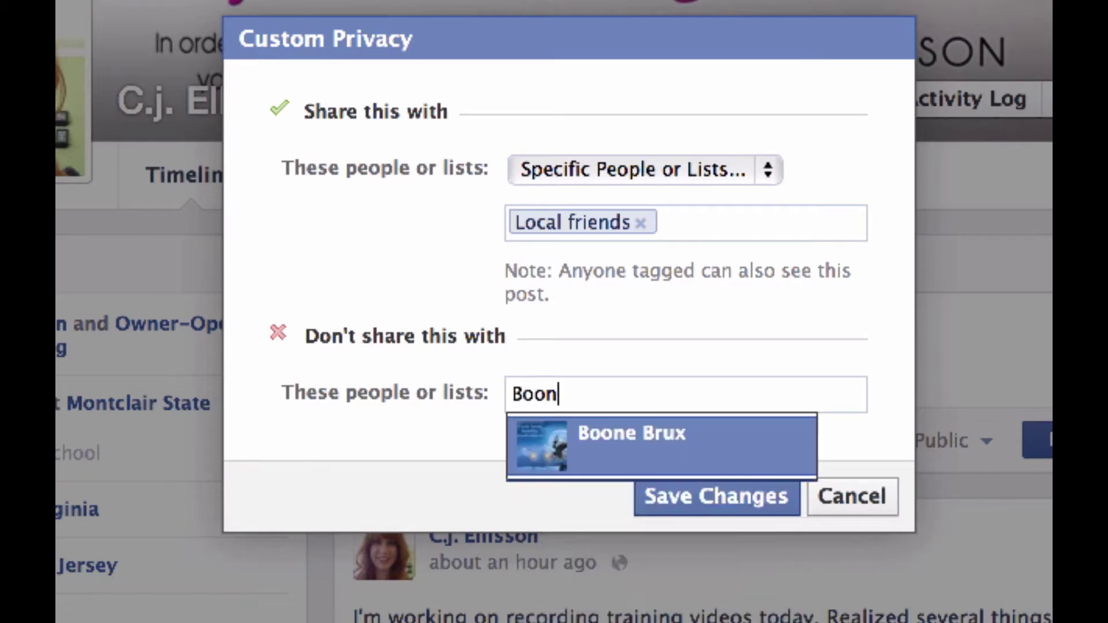
click(623, 460)
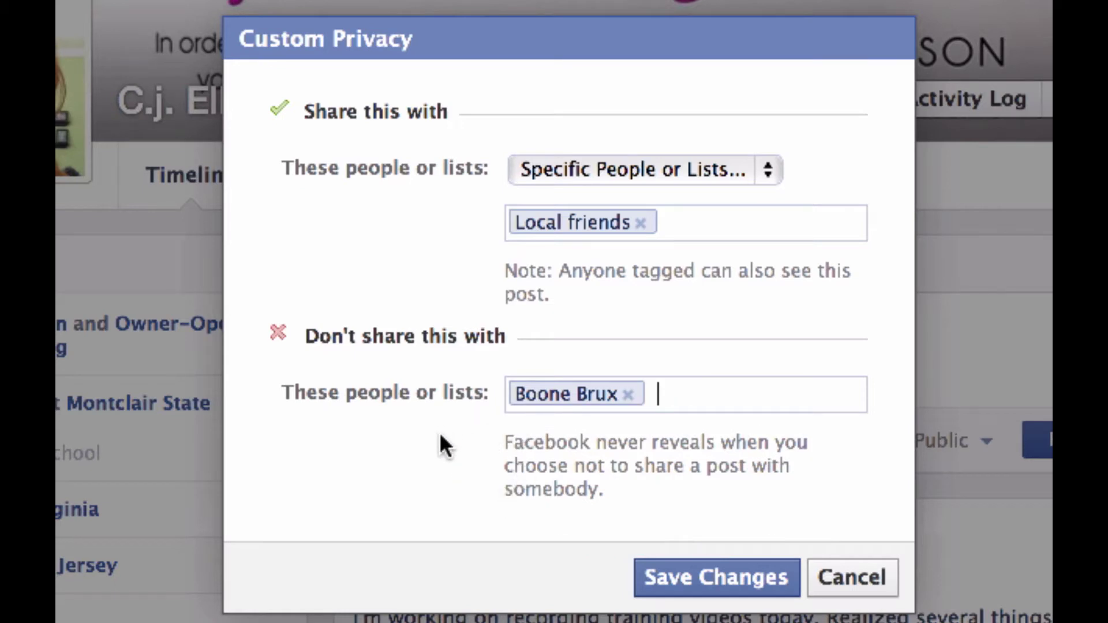
click(672, 565)
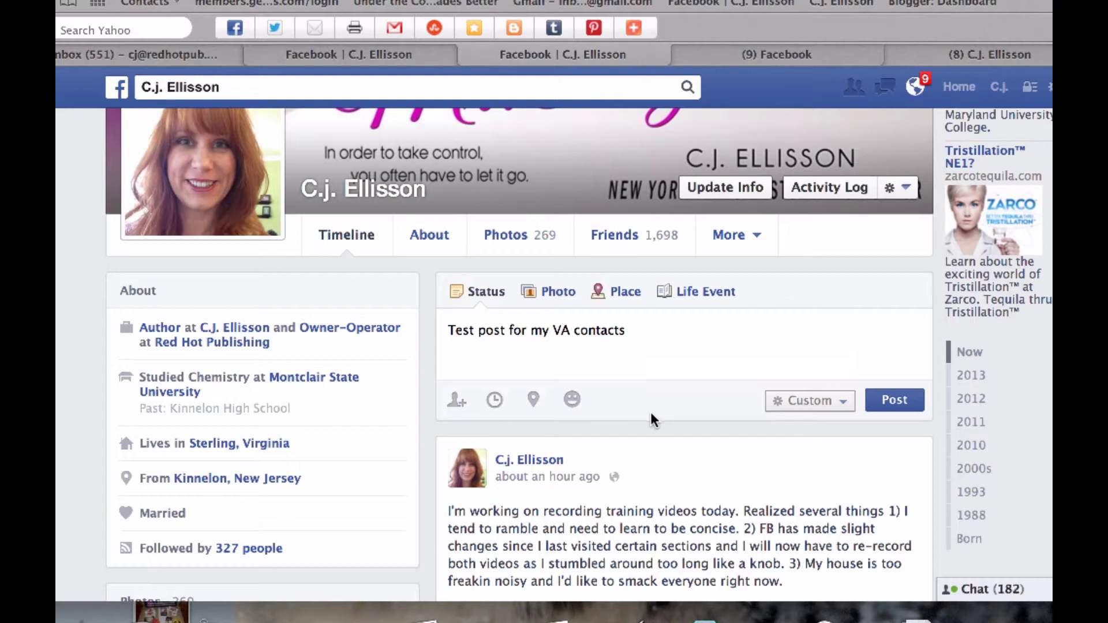
Publish the test status with the custom audience.
scroll(649, 413, down, 1)
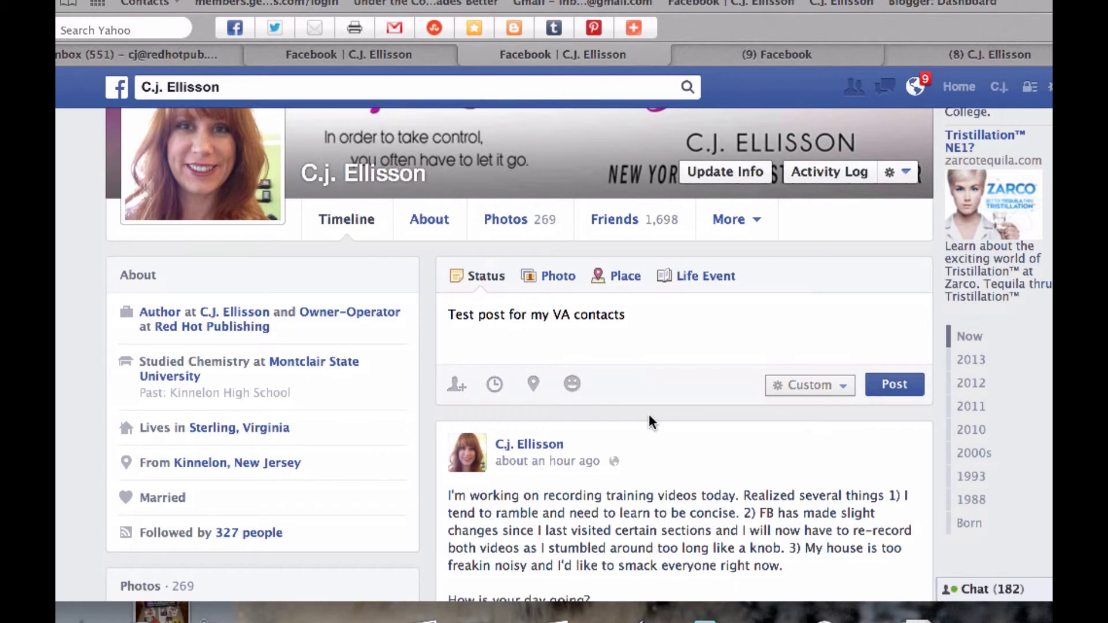
click(906, 384)
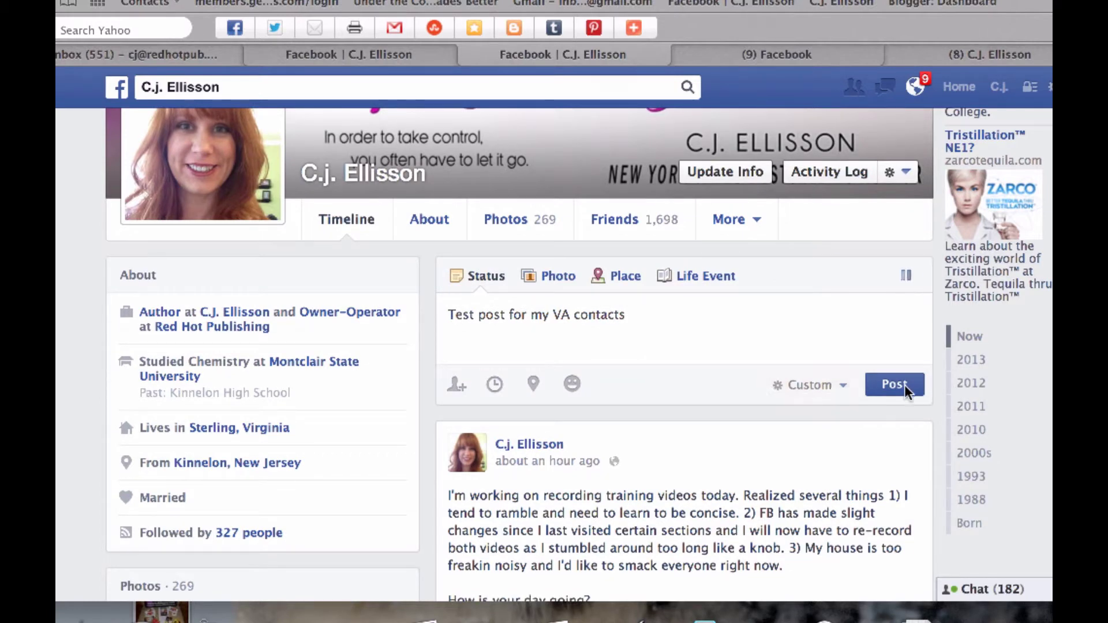
Examine the new test post and the earlier public post with its comments on the timeline.
scroll(750, 439, down, 2)
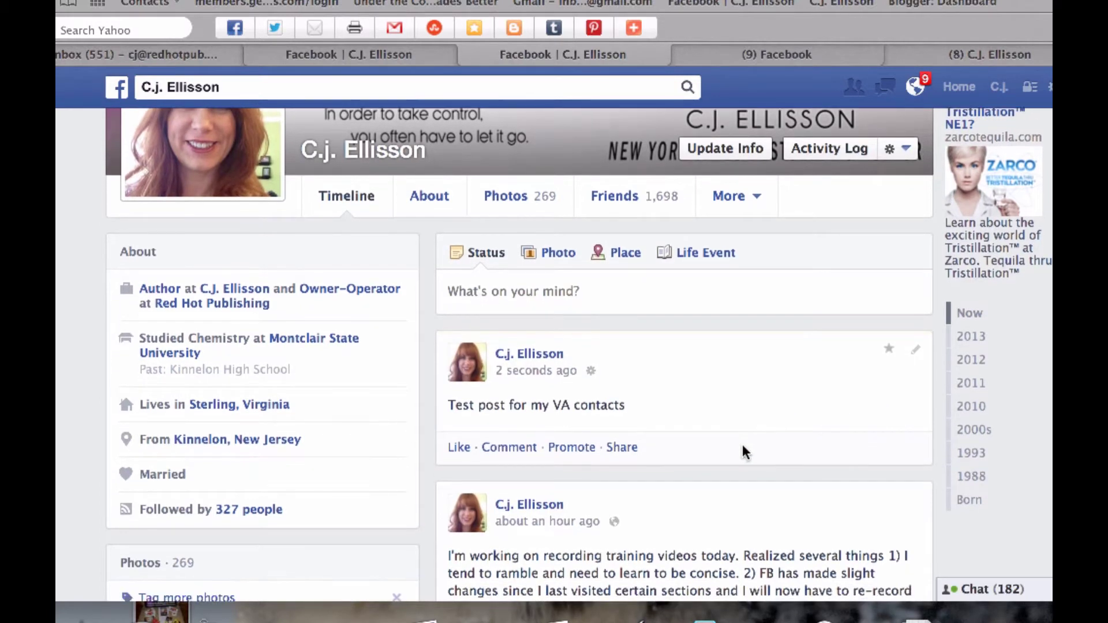
scroll(727, 455, down, 10)
scroll(726, 452, up, 5)
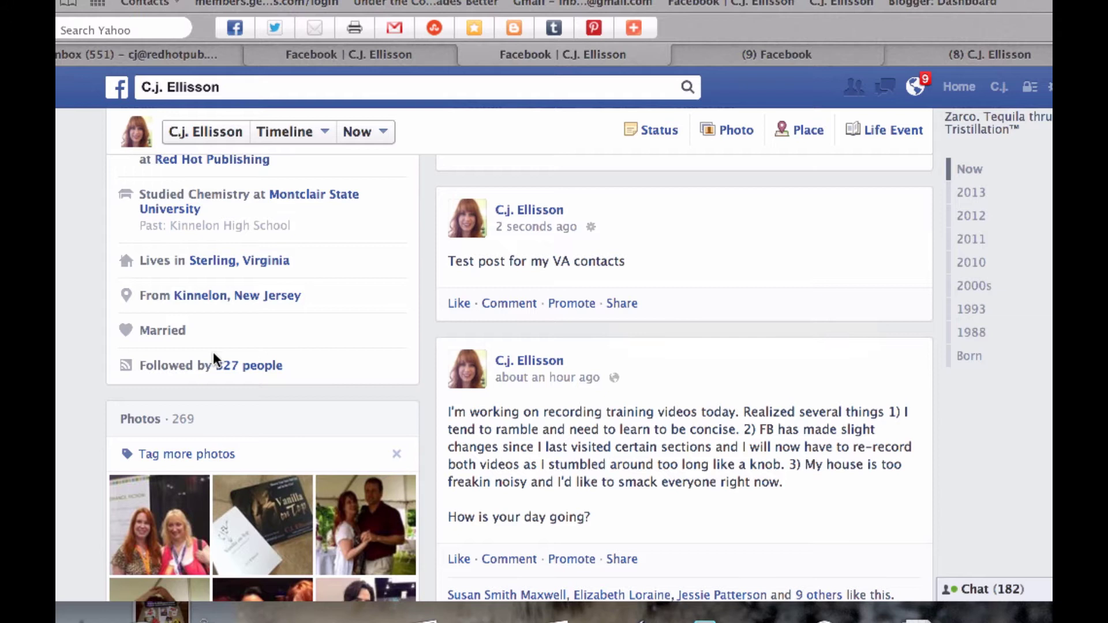
scroll(698, 363, down, 1)
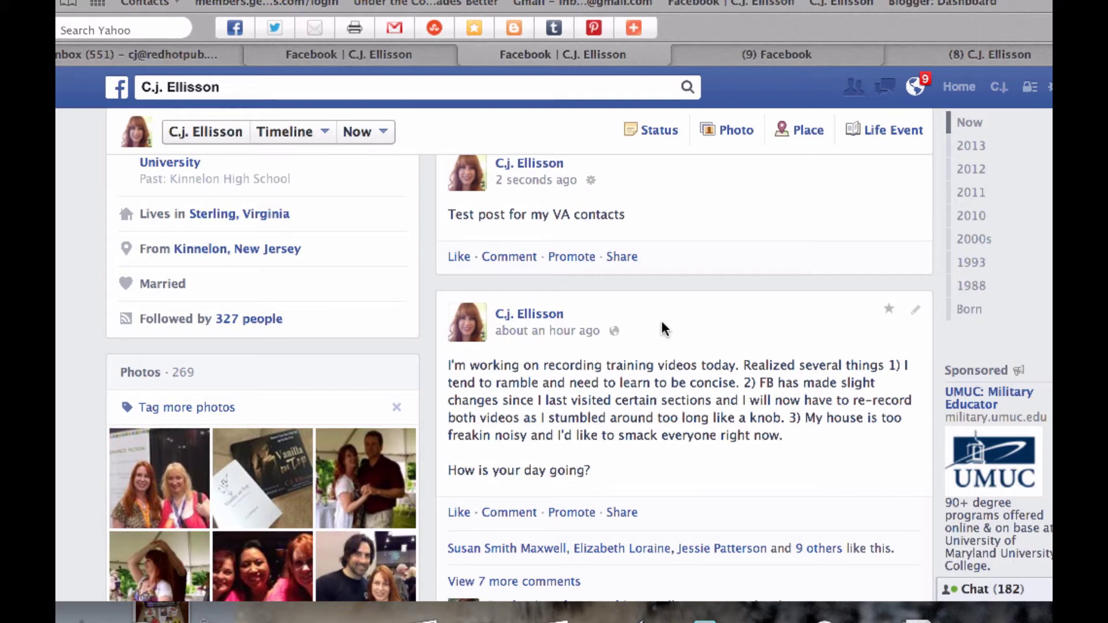
scroll(661, 320, down, 3)
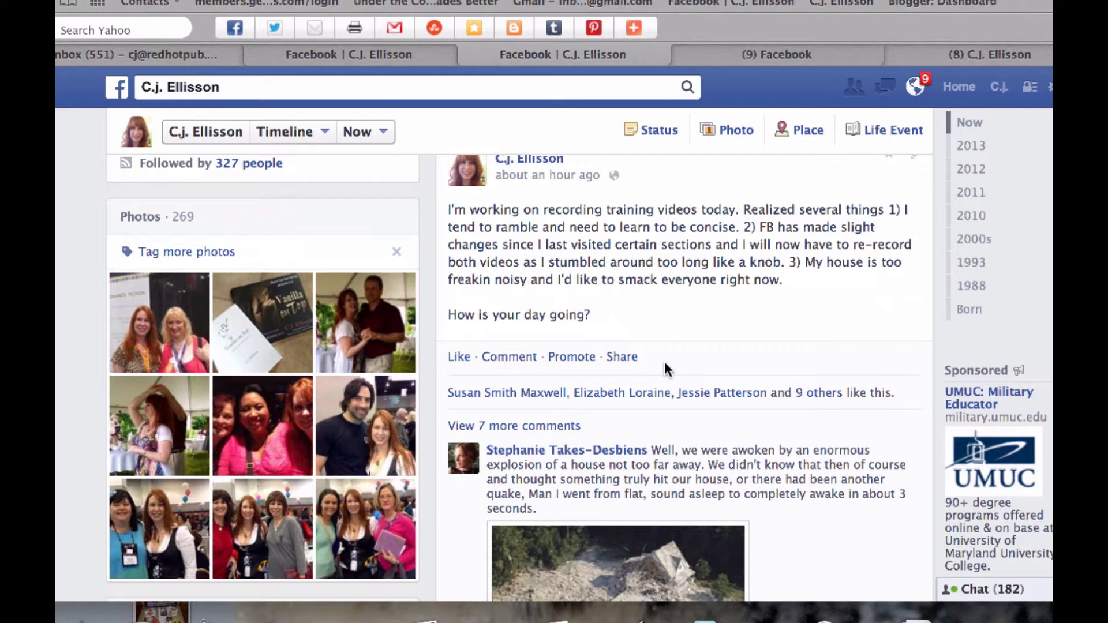
scroll(663, 369, down, 2)
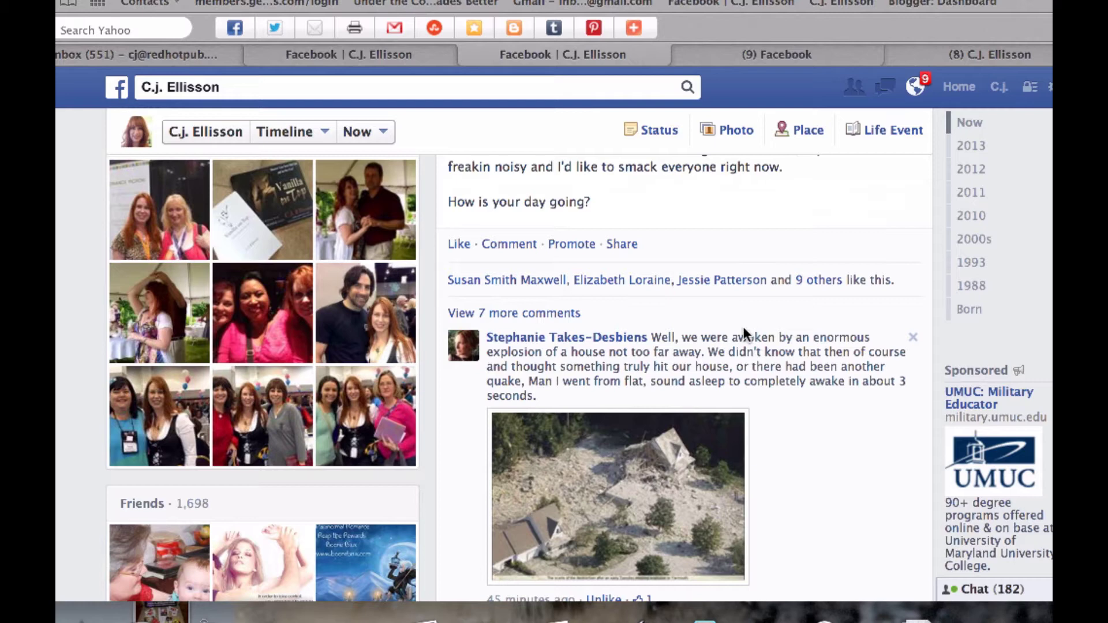
scroll(743, 326, up, 7)
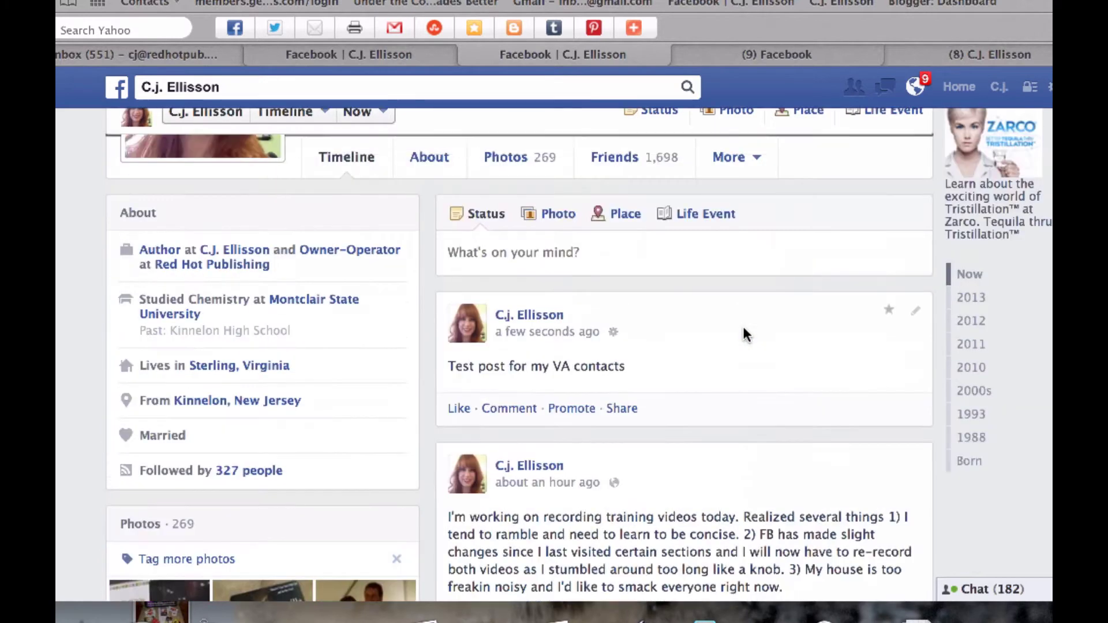
Delete the "Test post for my VA contacts" post from the timeline.
click(912, 309)
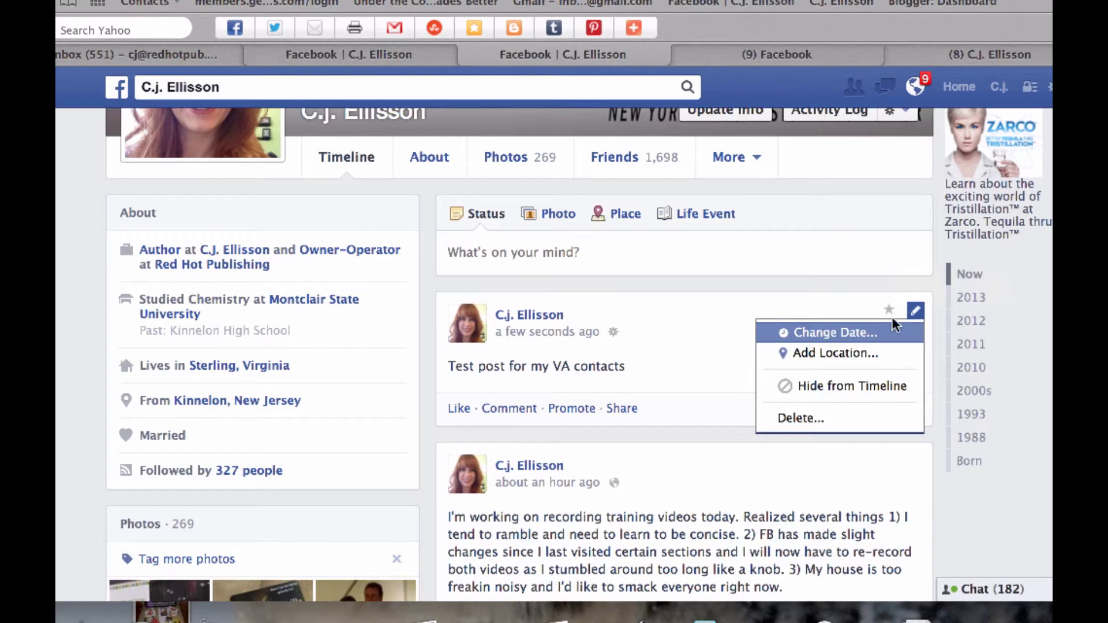
click(816, 417)
click(707, 279)
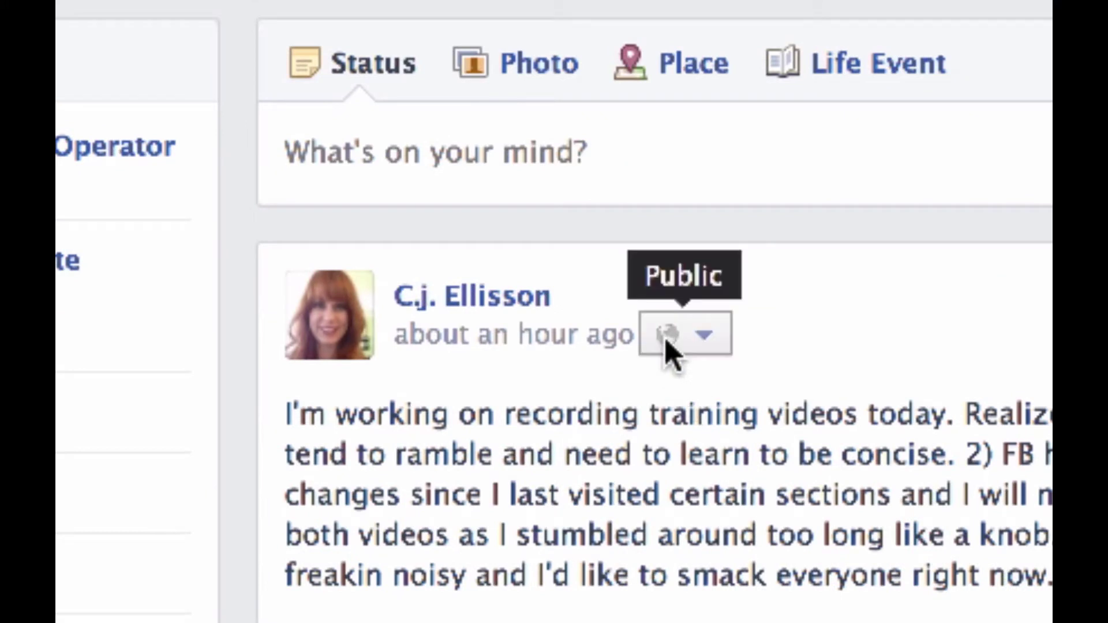
Start another status update and set its audience to Public.
click(563, 153)
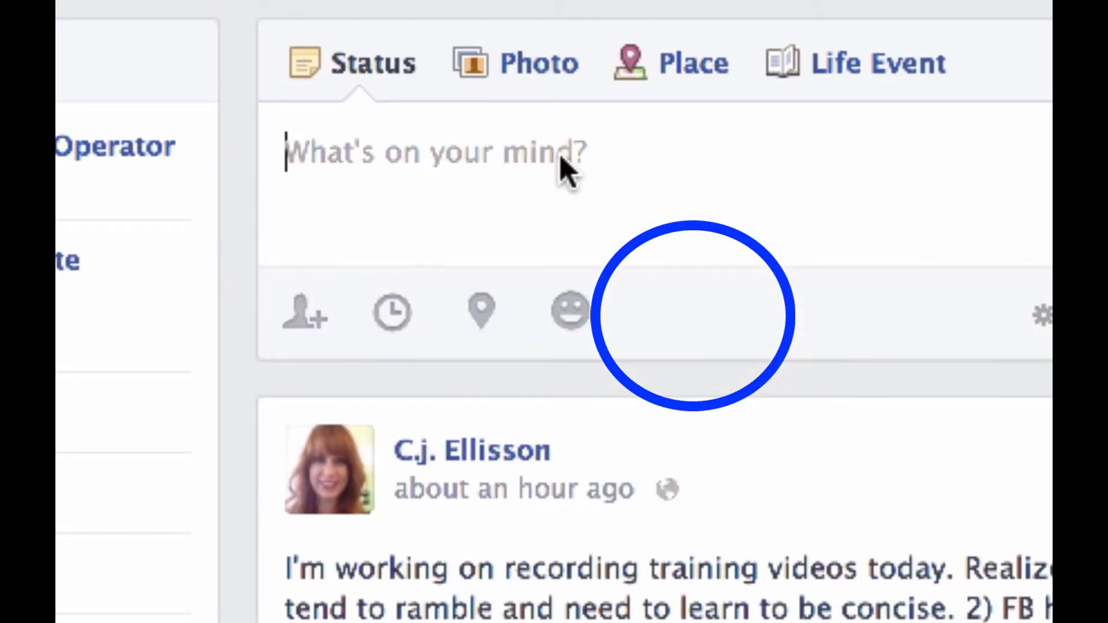
click(1038, 314)
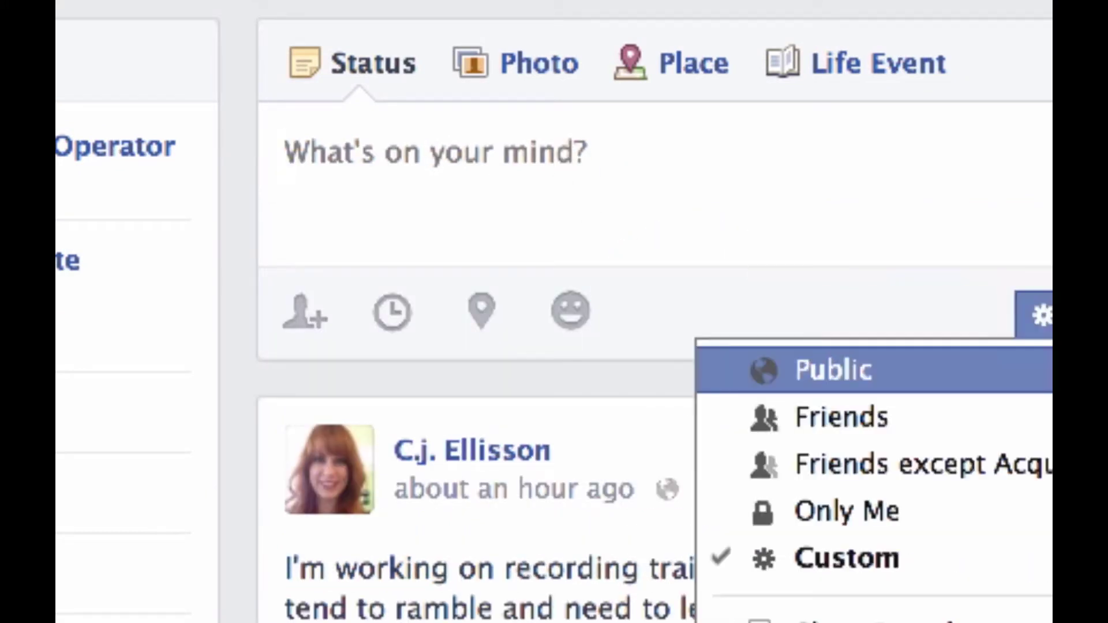
click(926, 366)
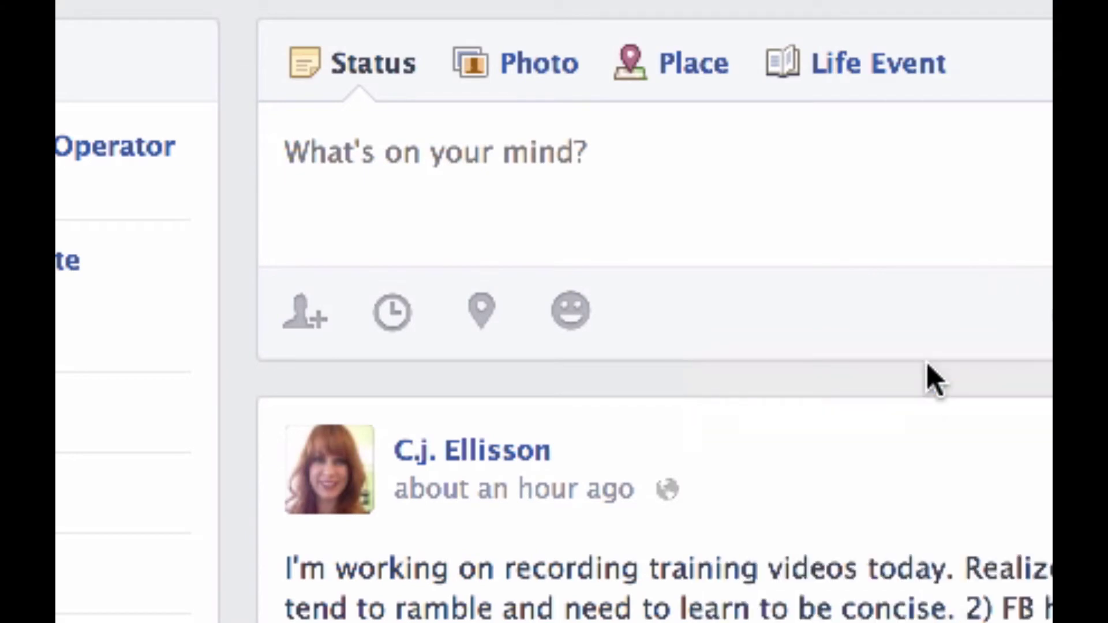
Add a date to the new status update with the year 2013.
scroll(932, 416, down, 5)
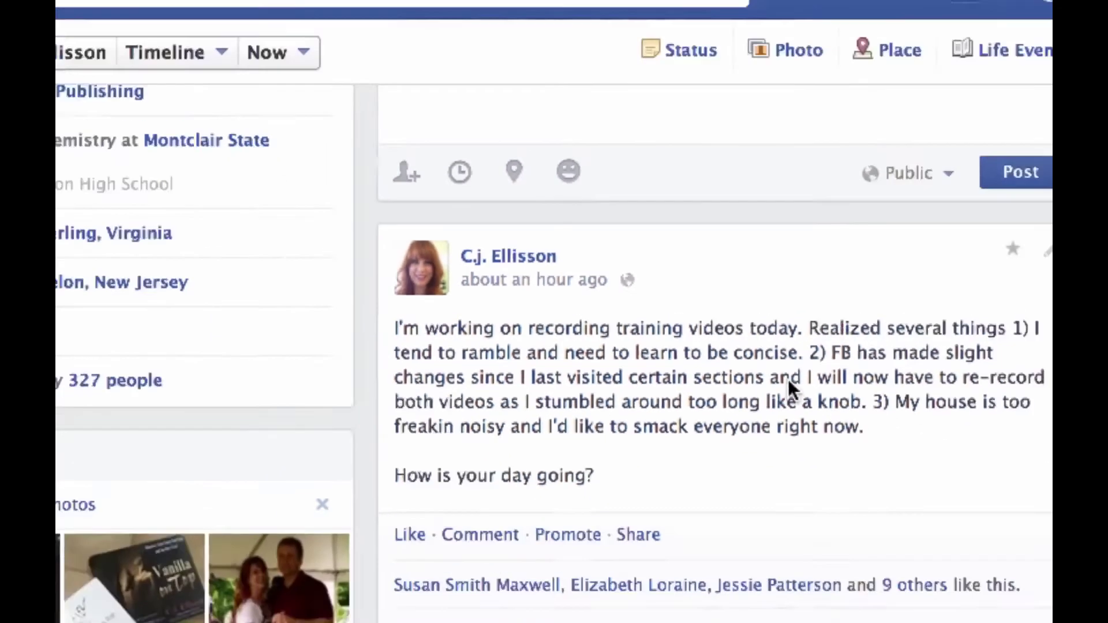
scroll(787, 379, up, 3)
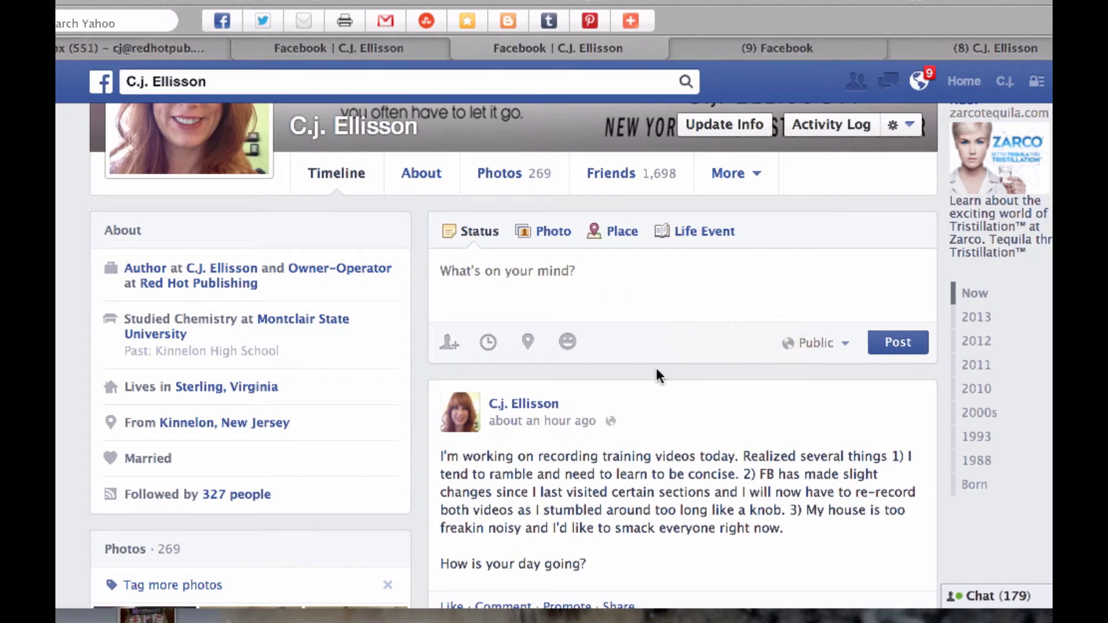
click(487, 344)
click(486, 346)
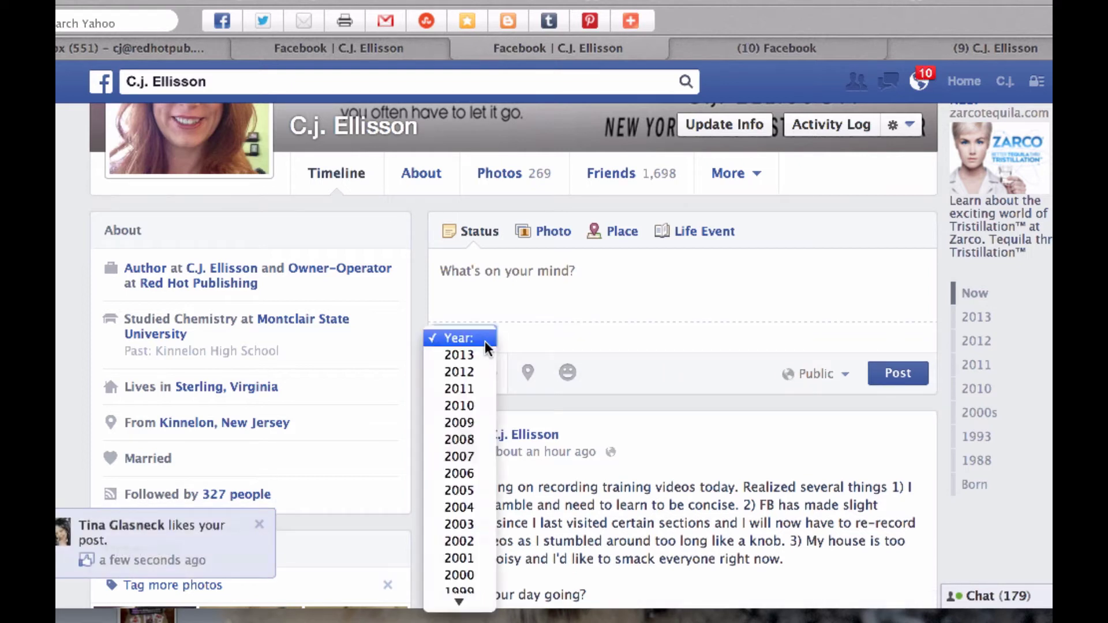
click(486, 354)
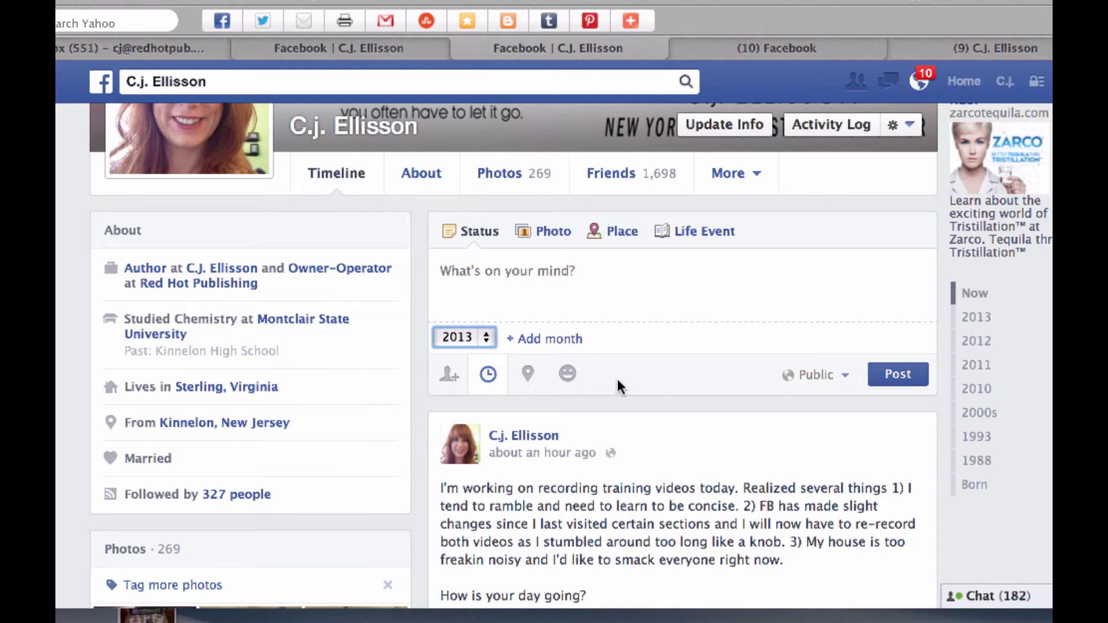
scroll(620, 387, up, 2)
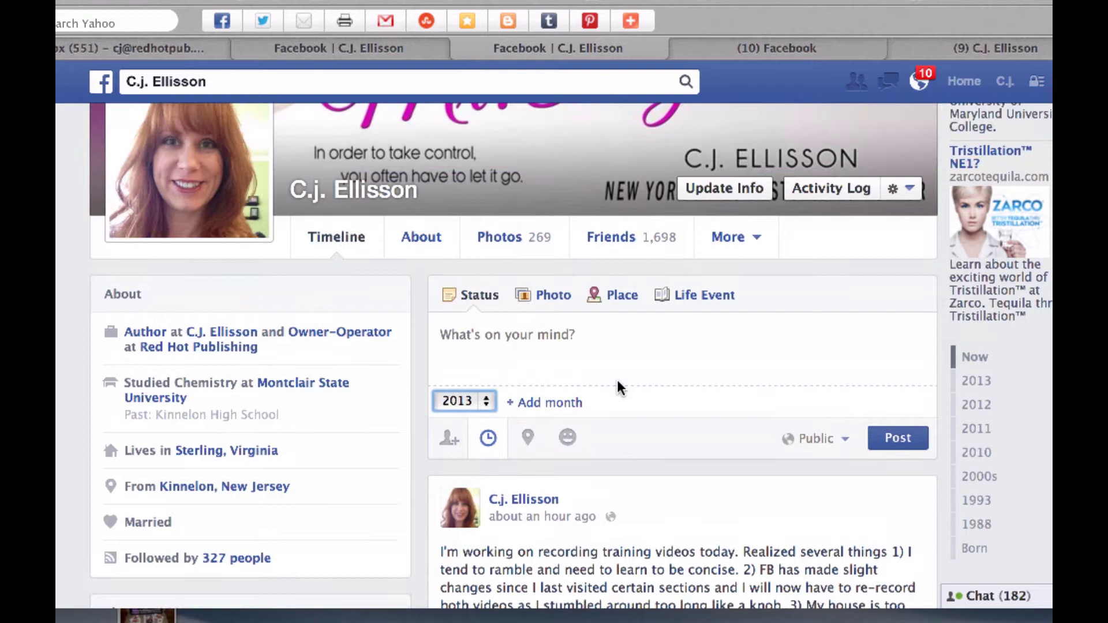
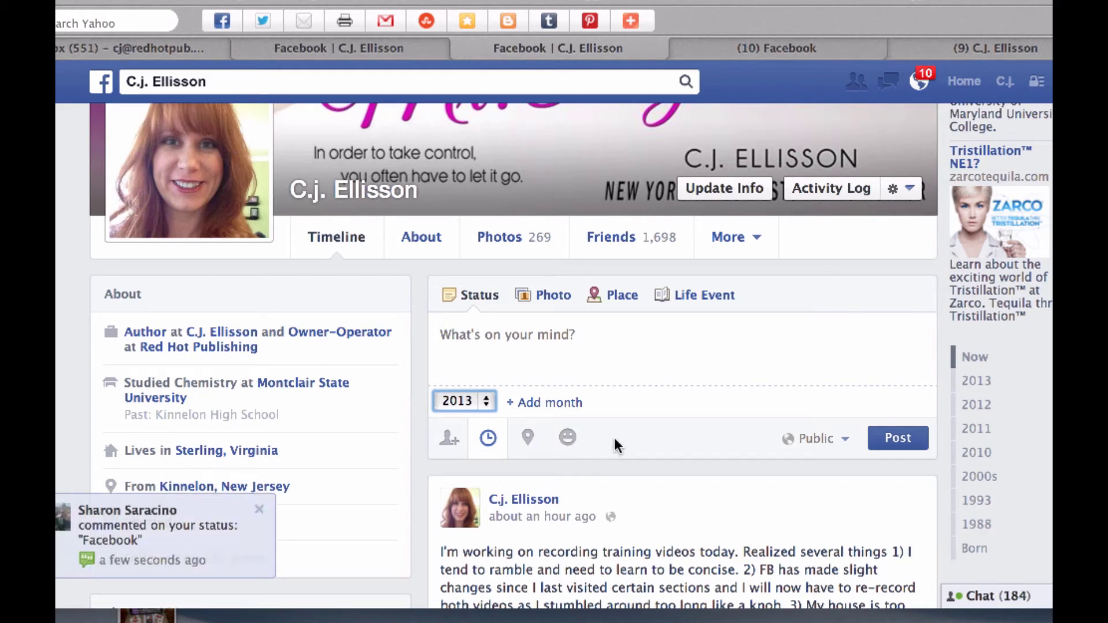
scroll(648, 387, up, 3)
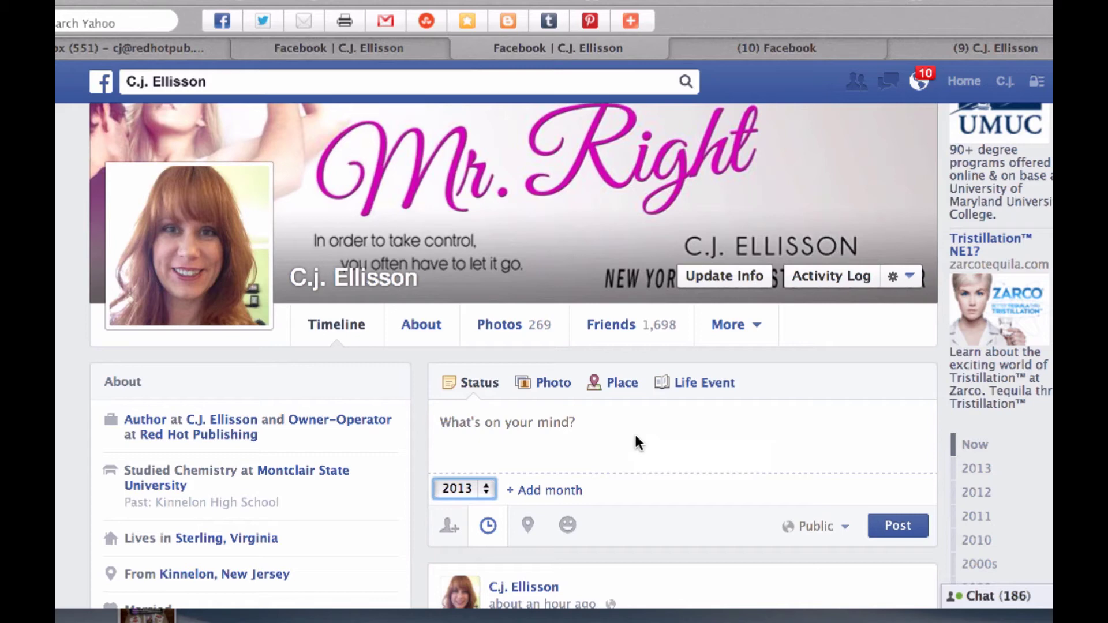
scroll(634, 435, up, 3)
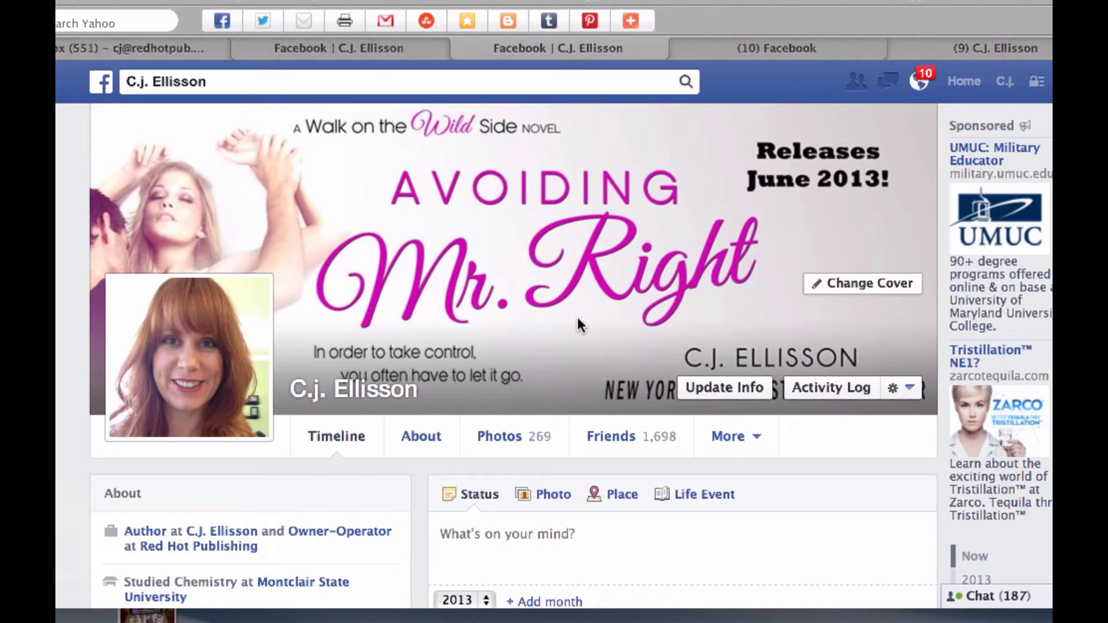
scroll(578, 316, down, 3)
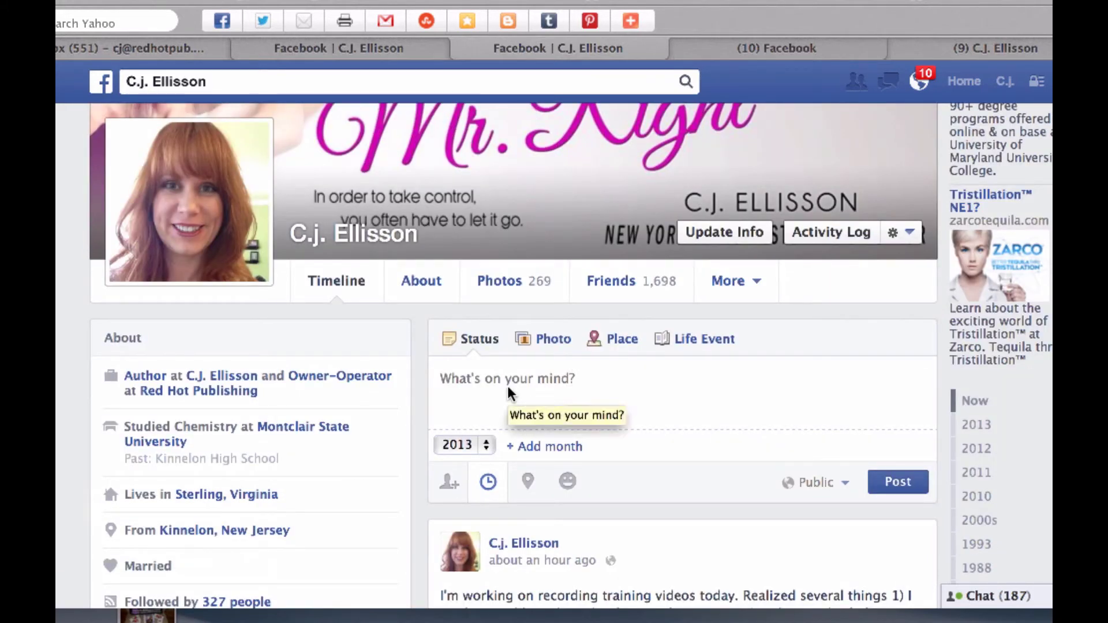
View the profile's full Friends page and return to the timeline.
click(630, 279)
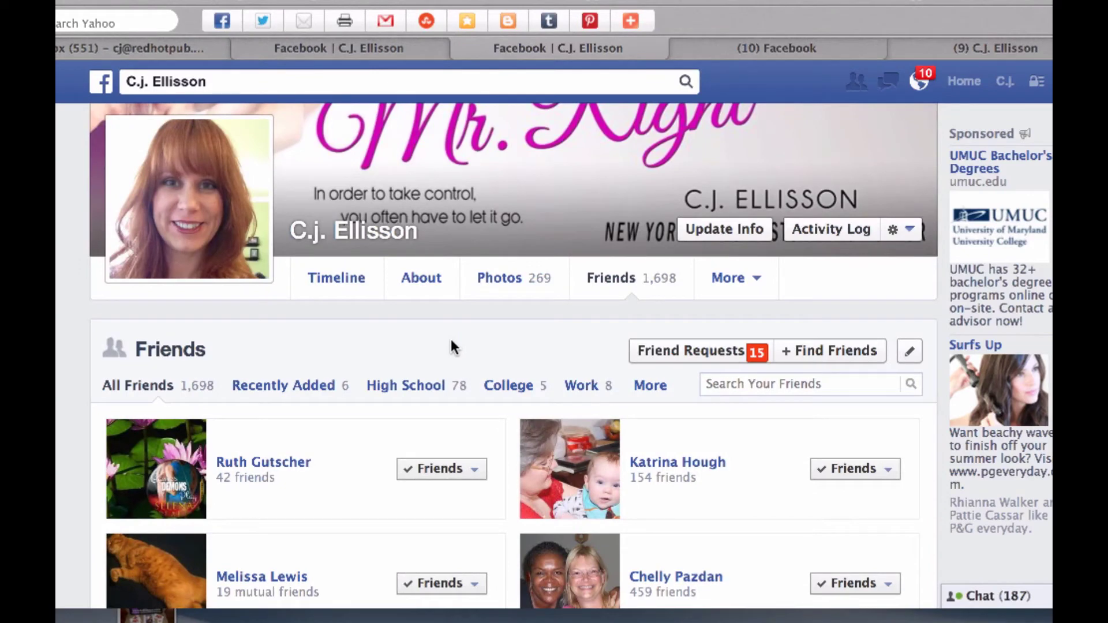
key(alt+Left)
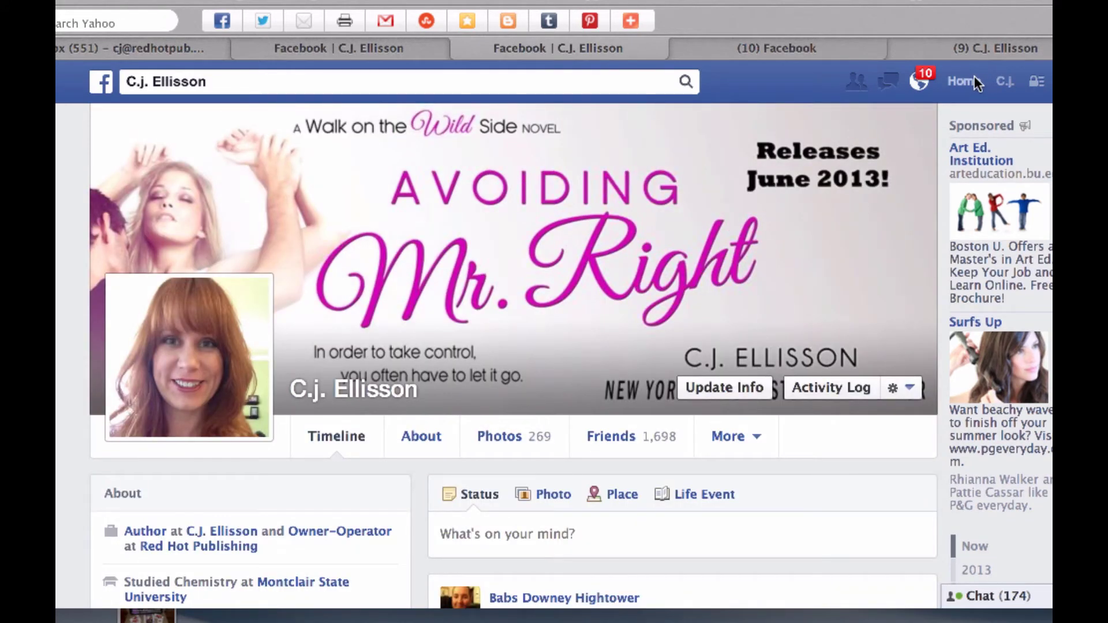
Go to the home news feed and open the full overview of friend lists.
click(973, 81)
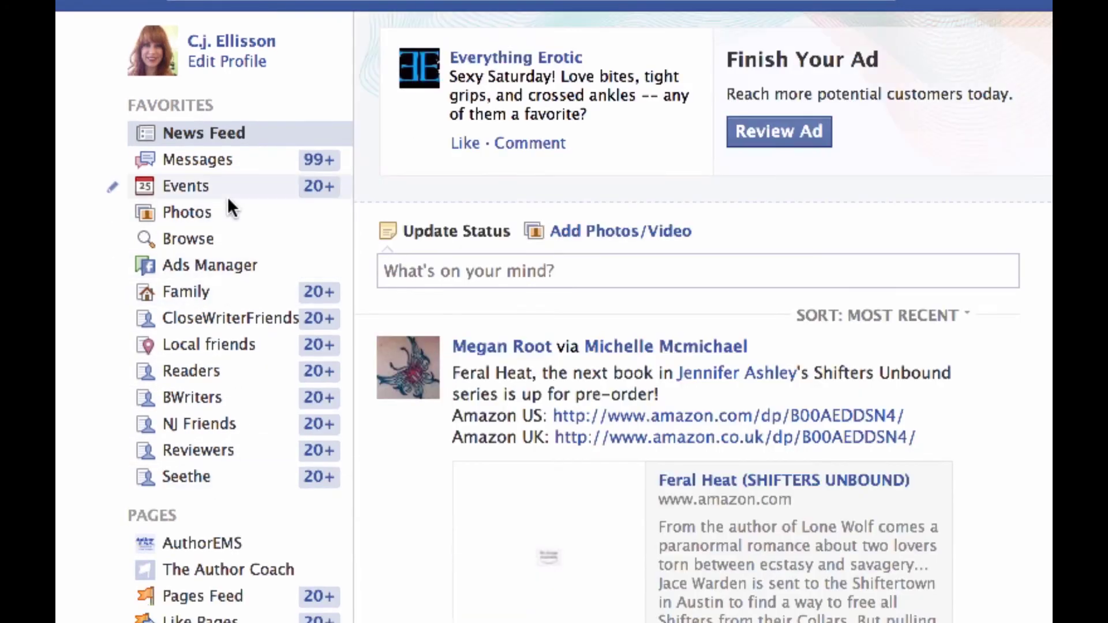
scroll(197, 398, down, 3)
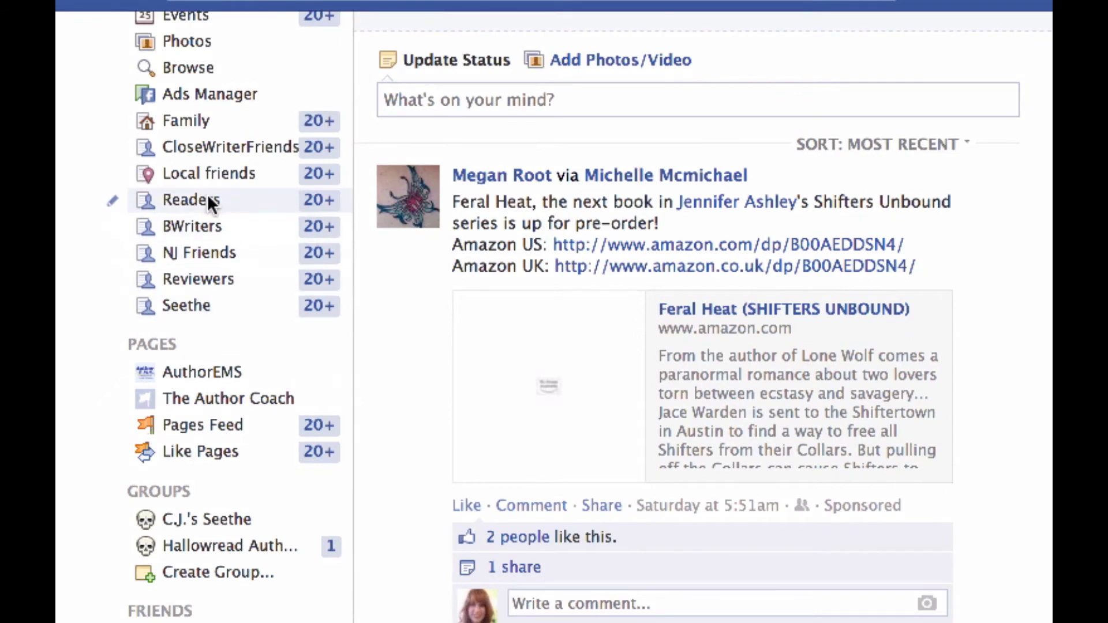
scroll(191, 386, down, 3)
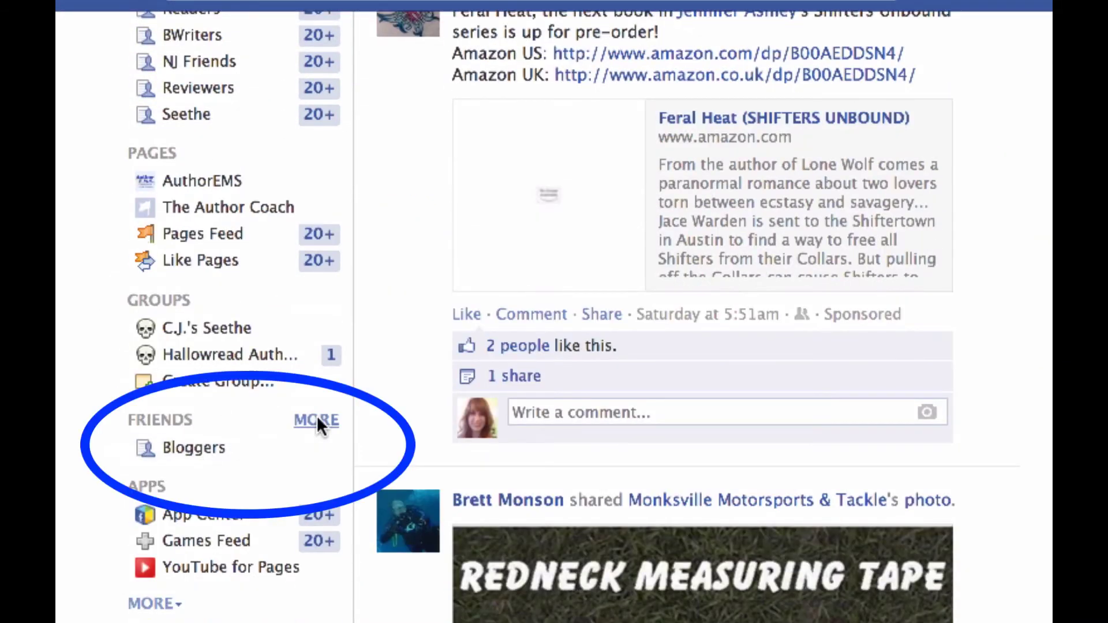
click(316, 420)
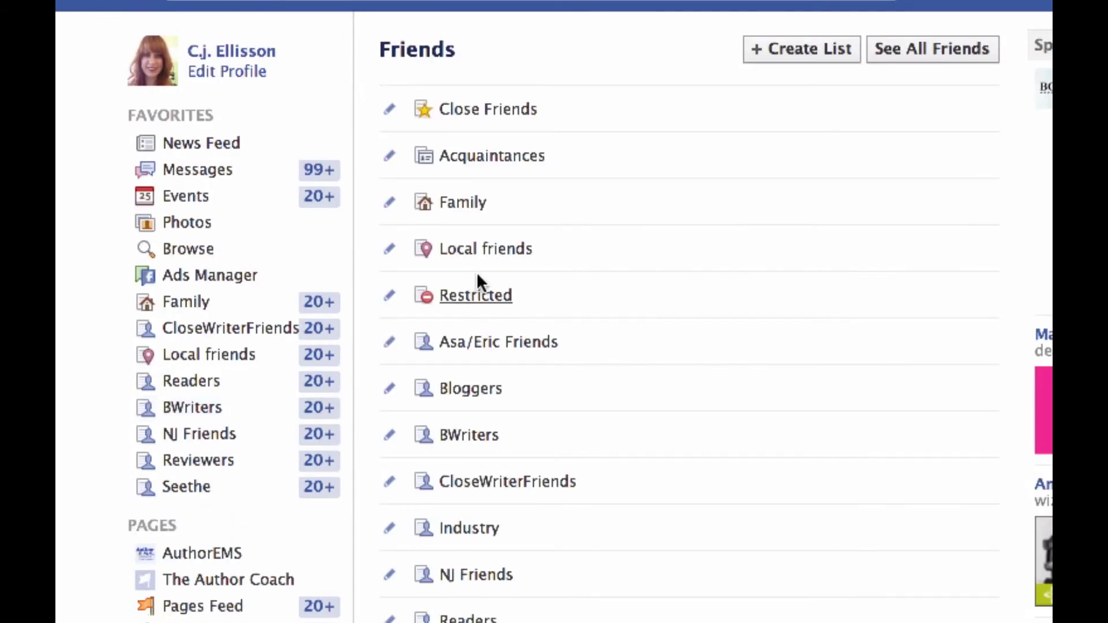
Examine the available friend lists, from Close Friends and Acquaintances down to Reviewers and Seethe.
scroll(659, 299, down, 1)
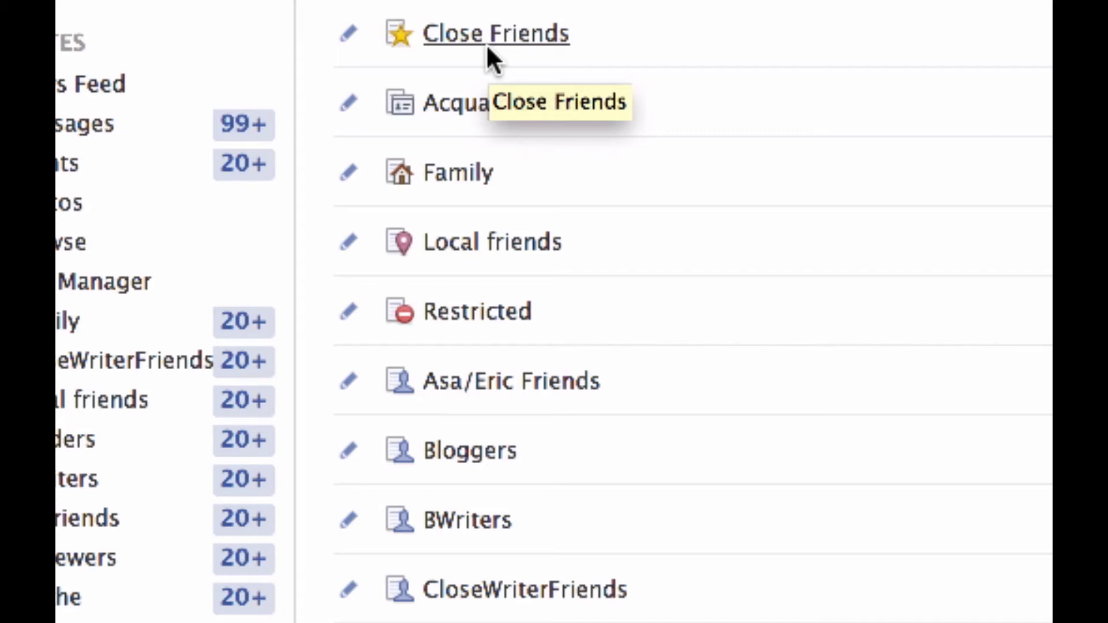
scroll(519, 306, down, 2)
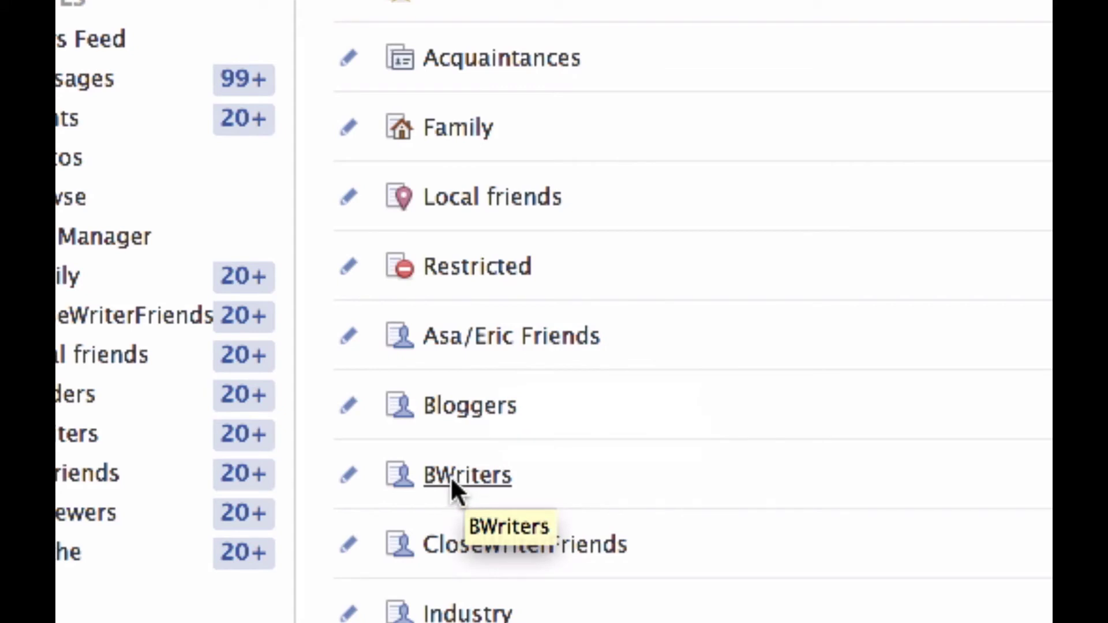
scroll(451, 480, down, 1)
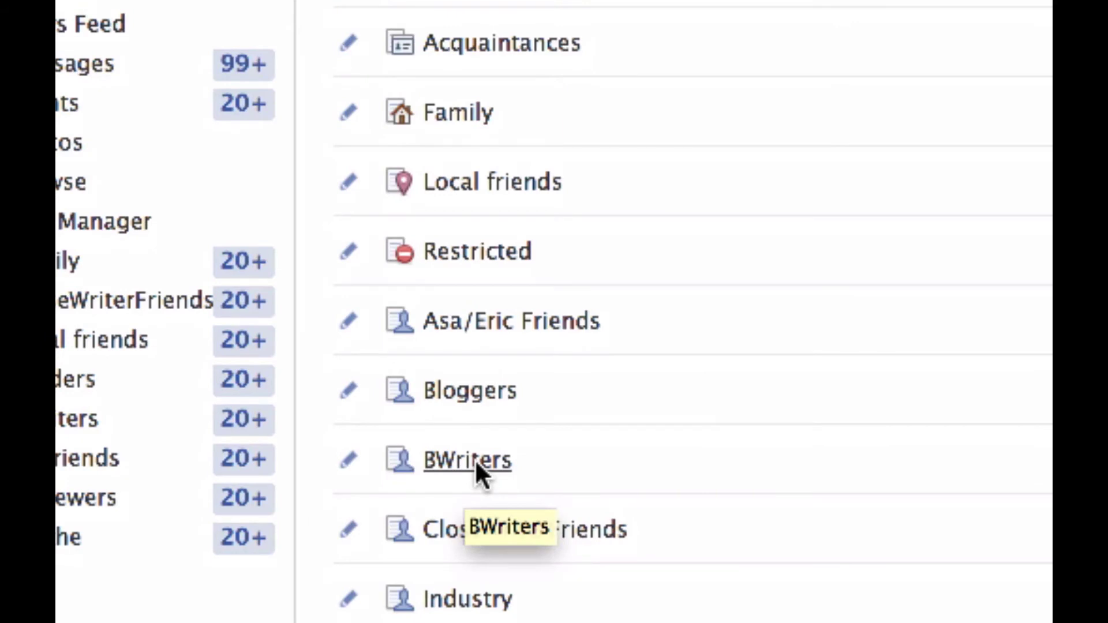
scroll(473, 489, down, 10)
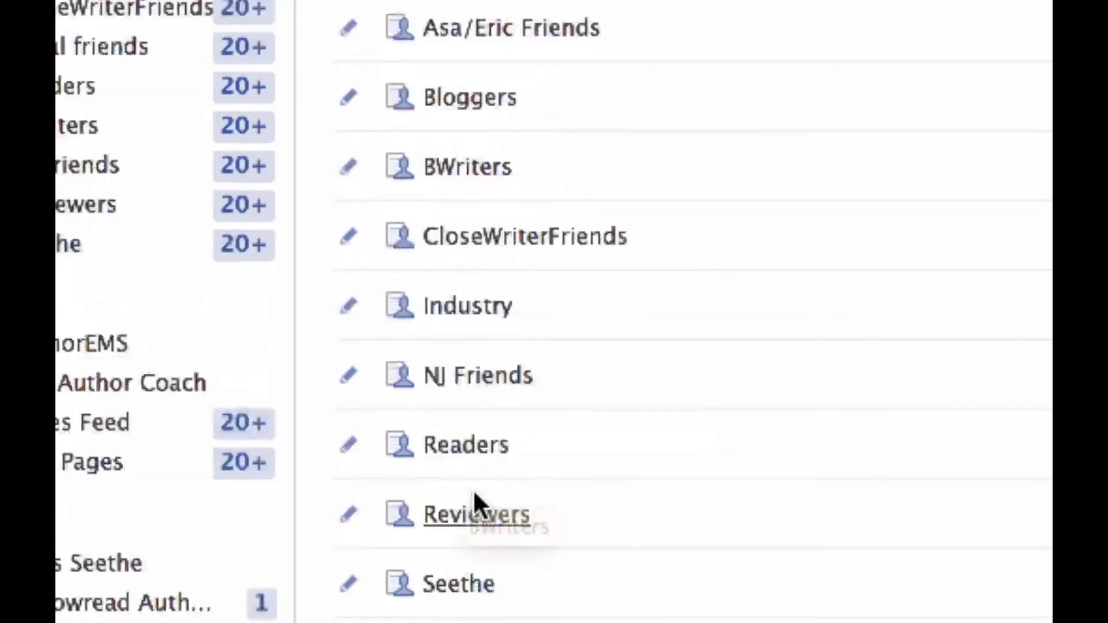
scroll(473, 489, up, 6)
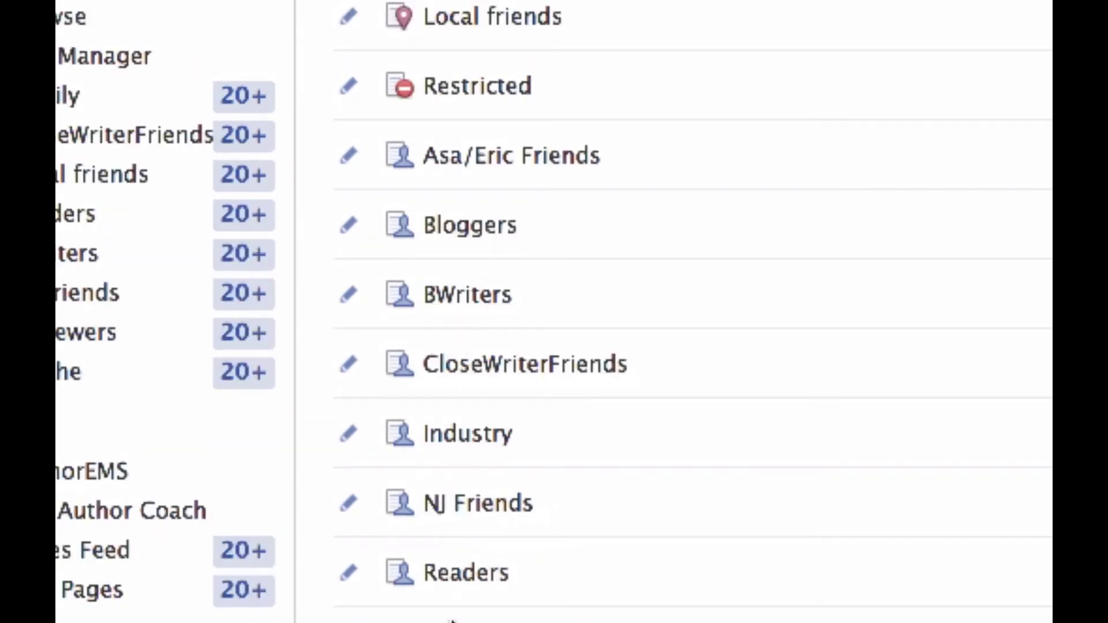
scroll(612, 391, up, 5)
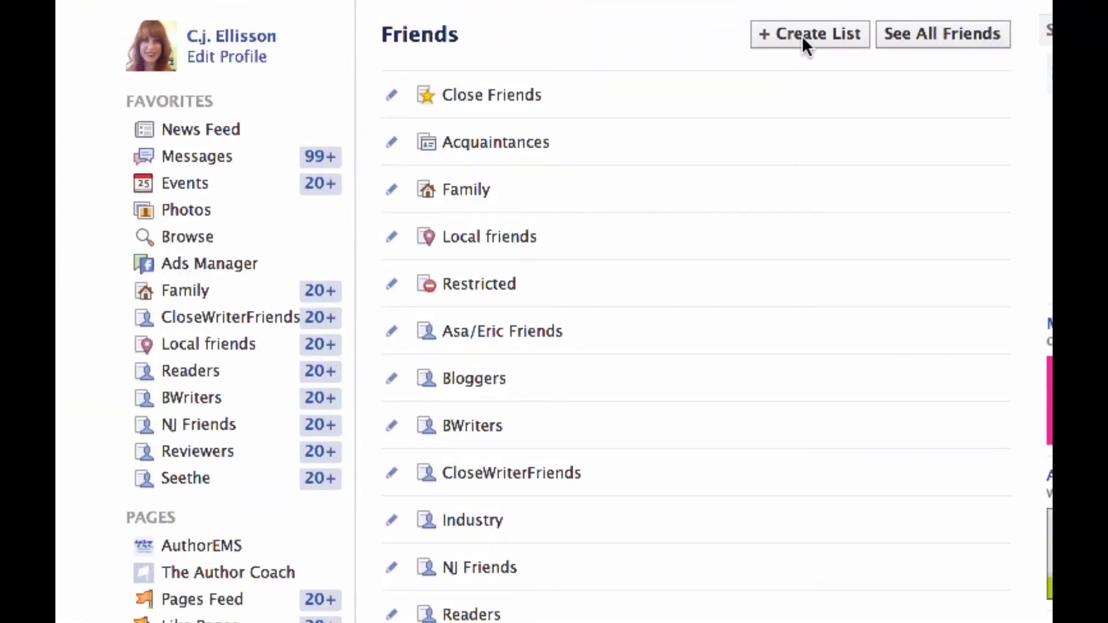
Create a new friend list named "Author EMS" without any members.
click(801, 35)
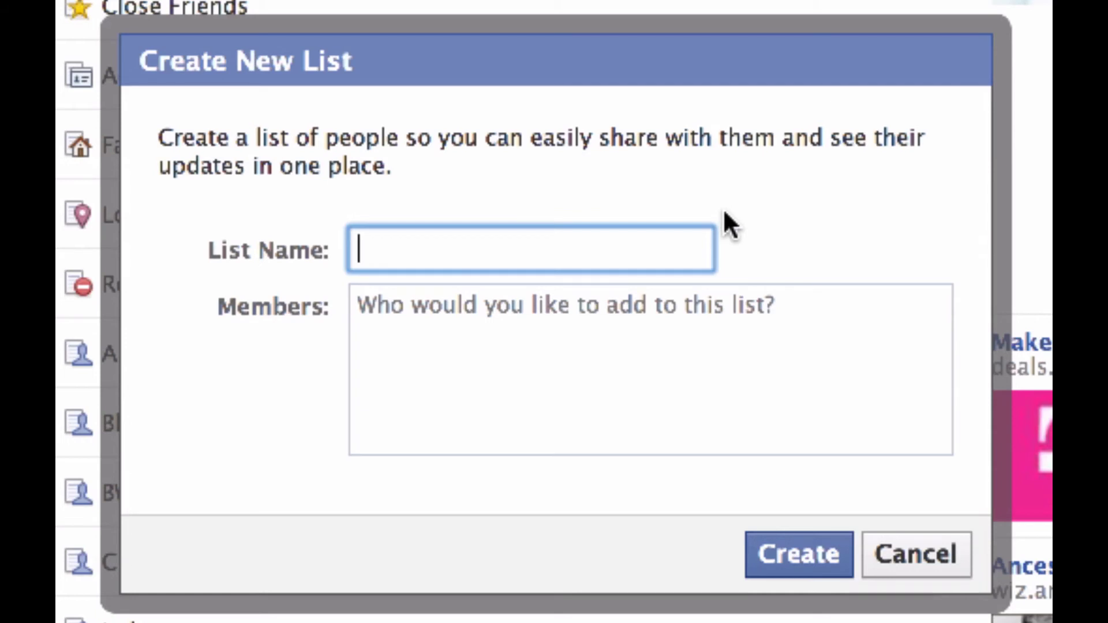
text(AEM)
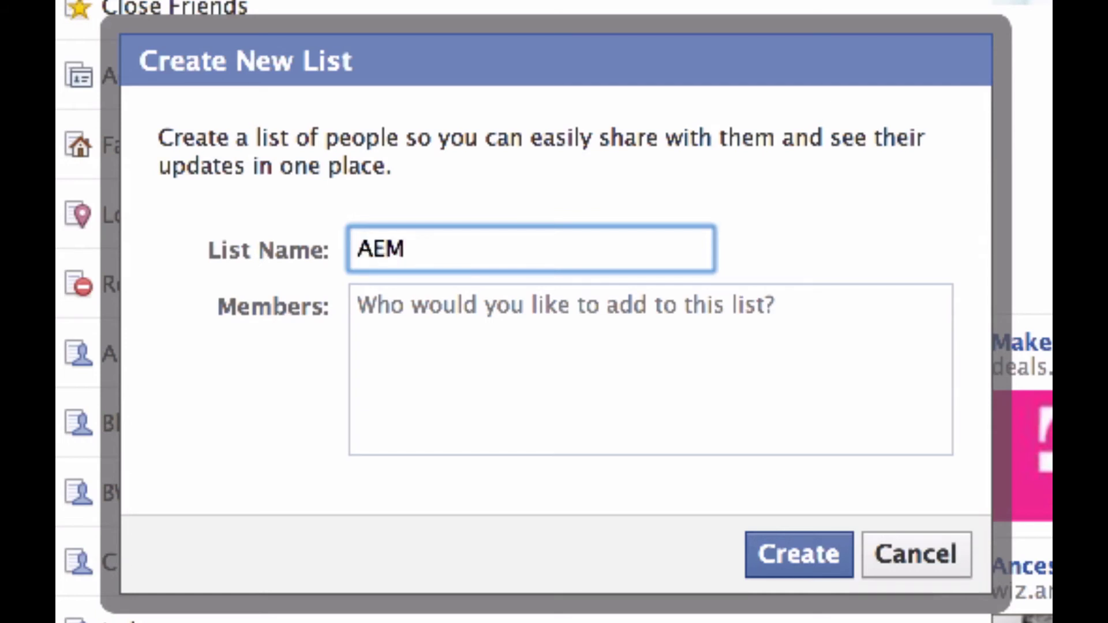
key(BackSpace)
key(BackSpace)
text(uth)
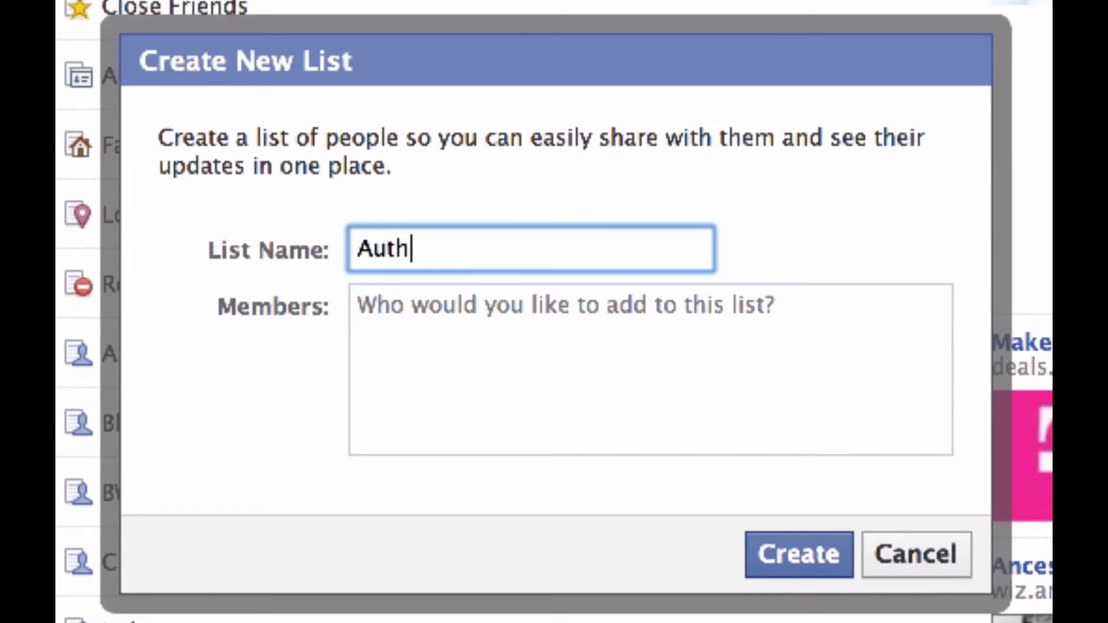
text(or EMS)
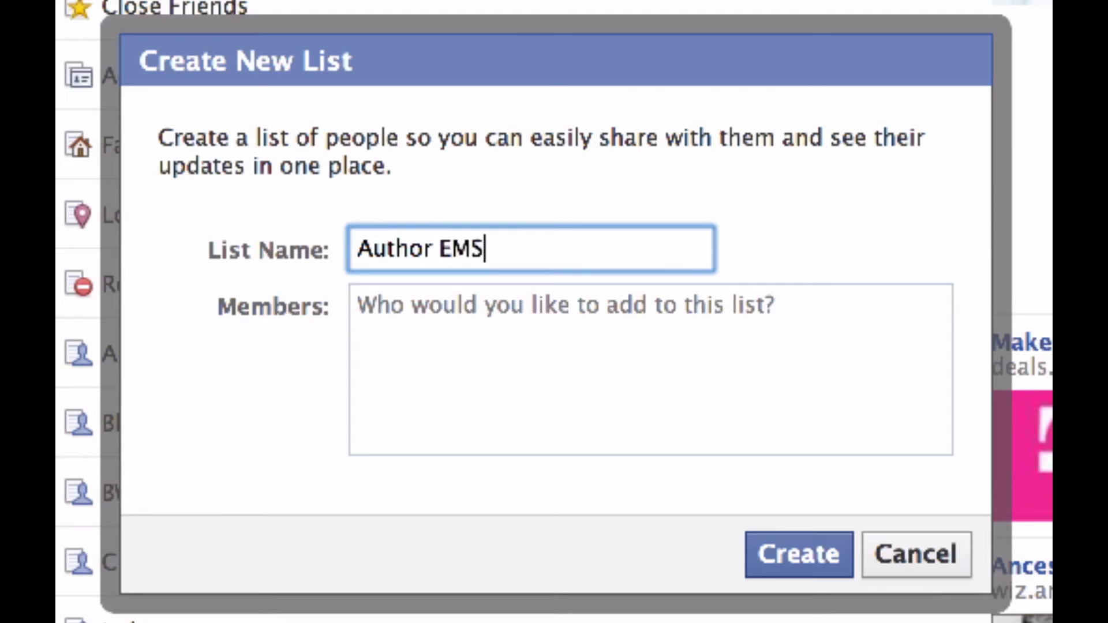
click(551, 330)
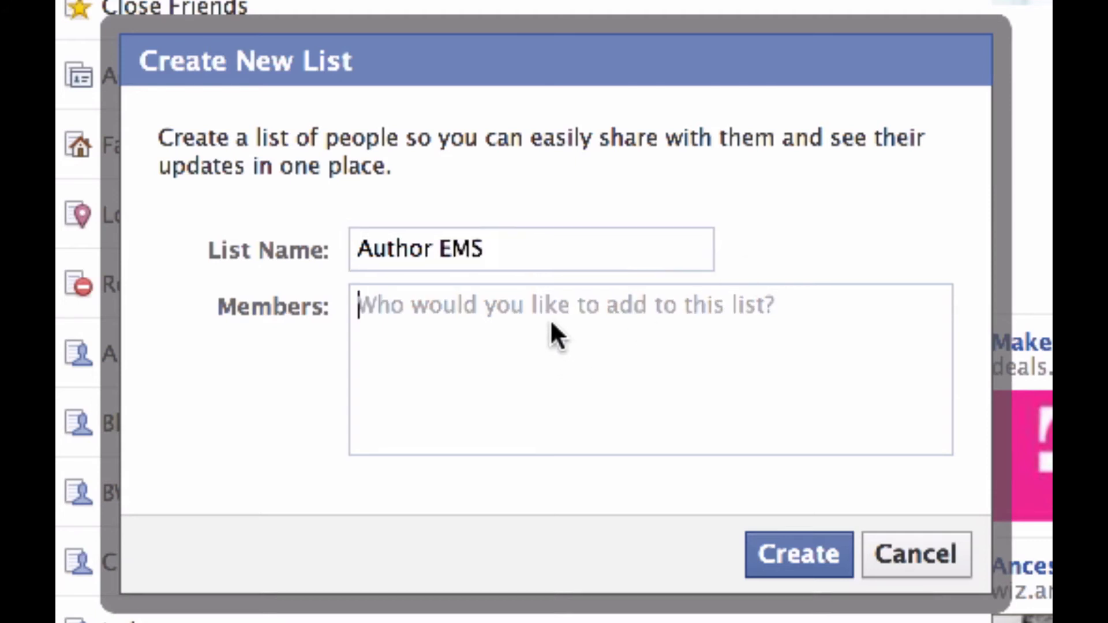
click(792, 570)
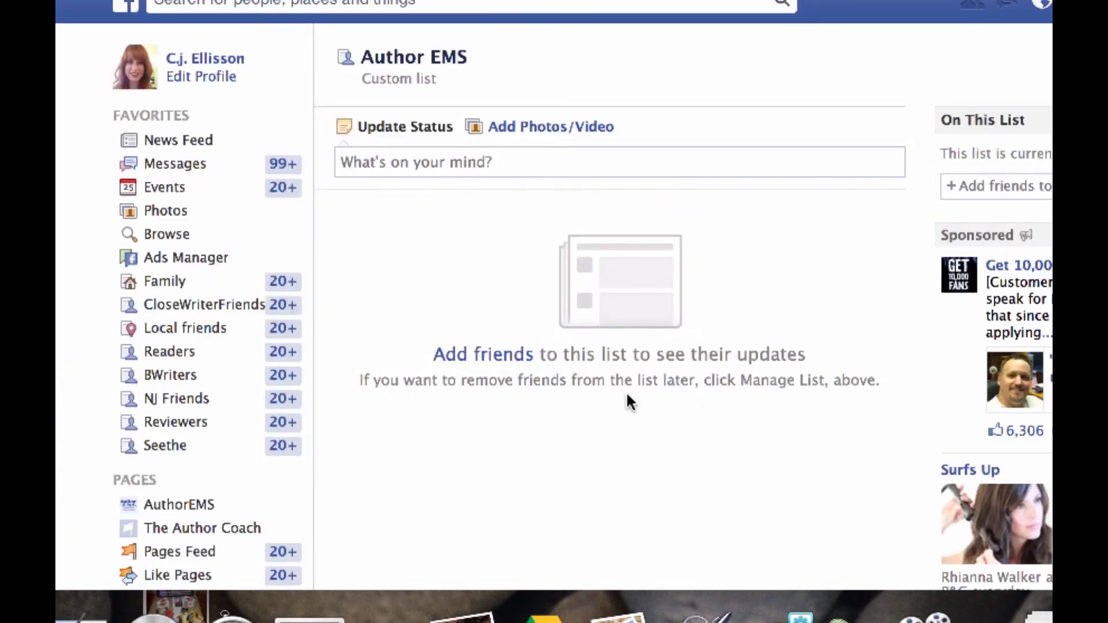
Add one friend from the friend picker to the empty Author EMS list and finish editing it.
click(491, 354)
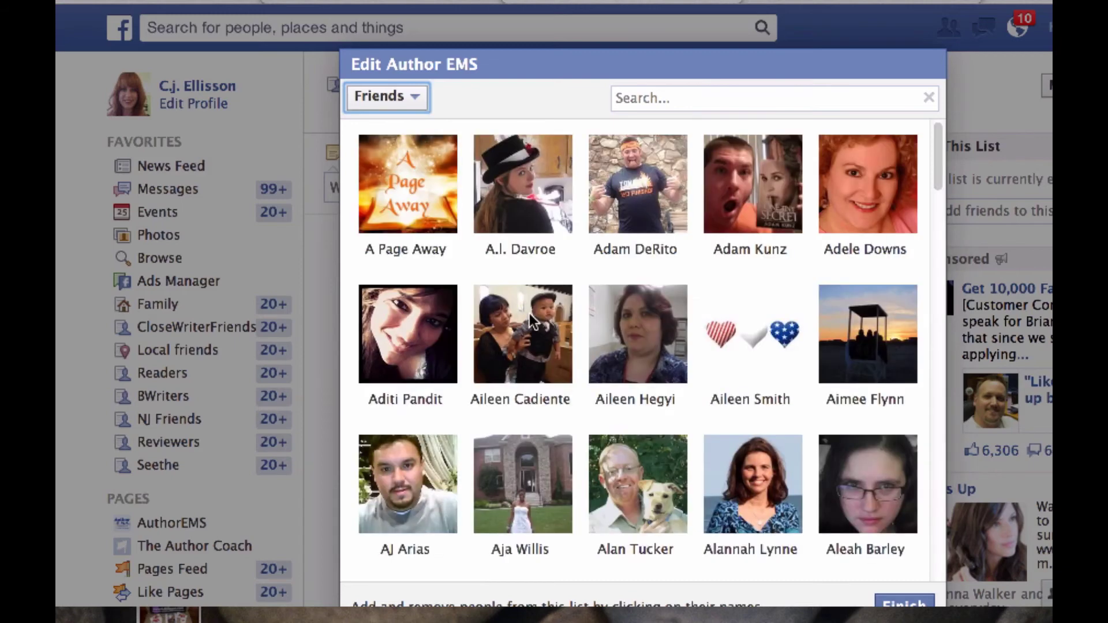
scroll(585, 314, down, 3)
scroll(585, 312, down, 7)
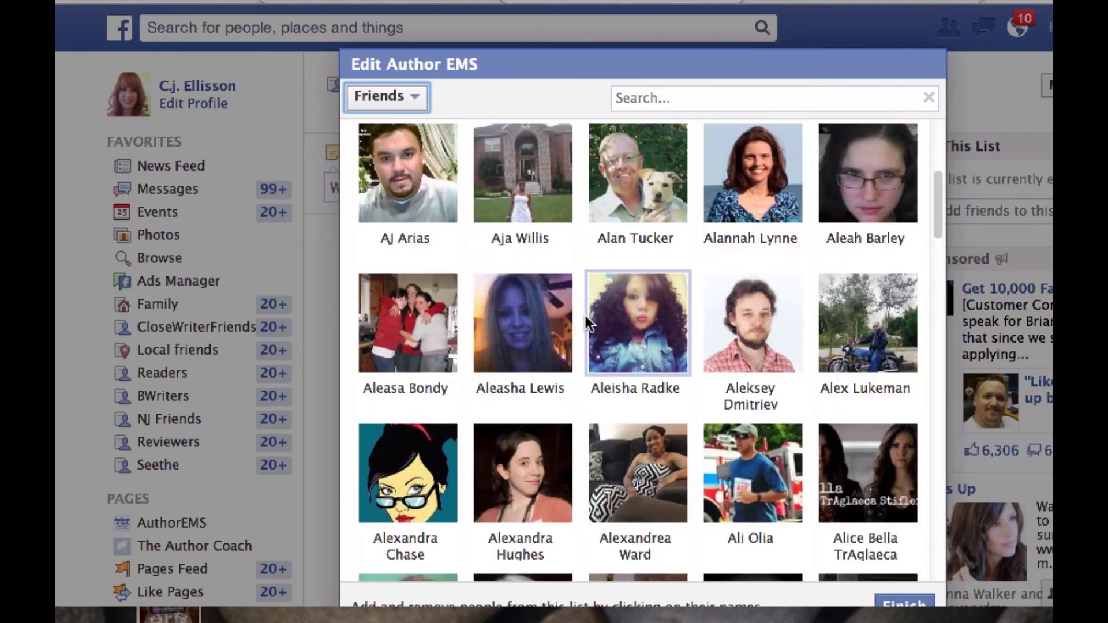
scroll(584, 320, down, 6)
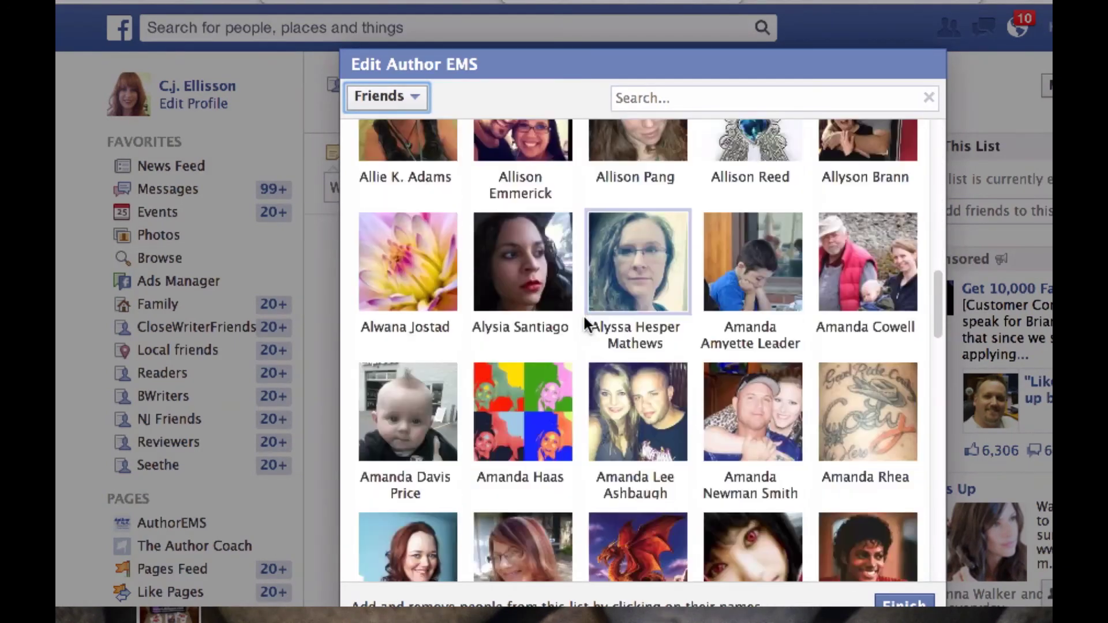
scroll(585, 320, down, 2)
scroll(584, 322, down, 7)
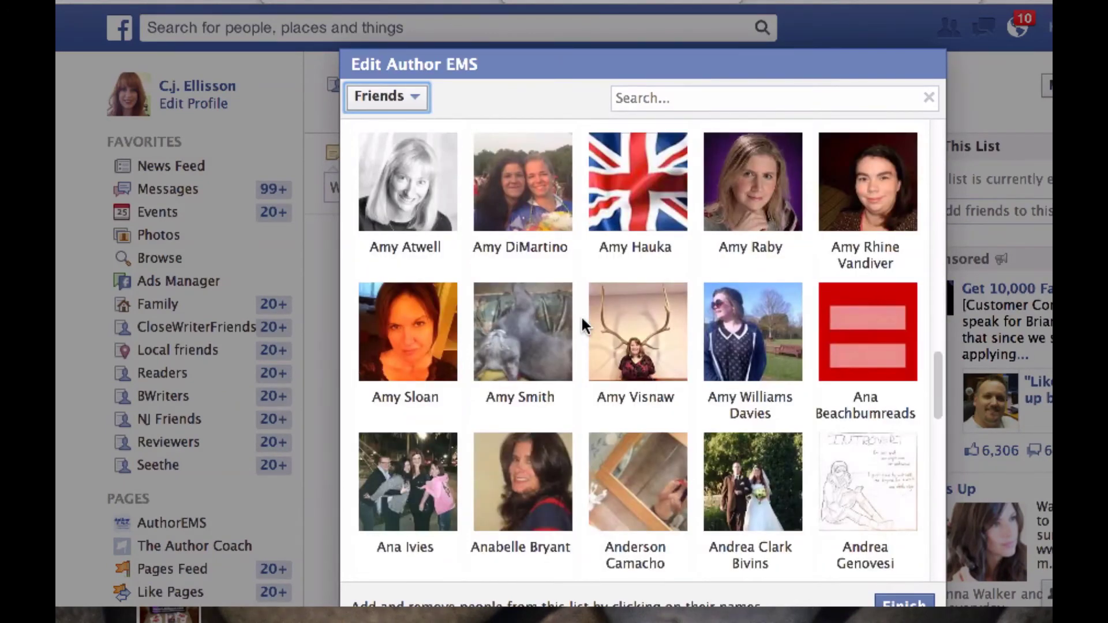
click(420, 214)
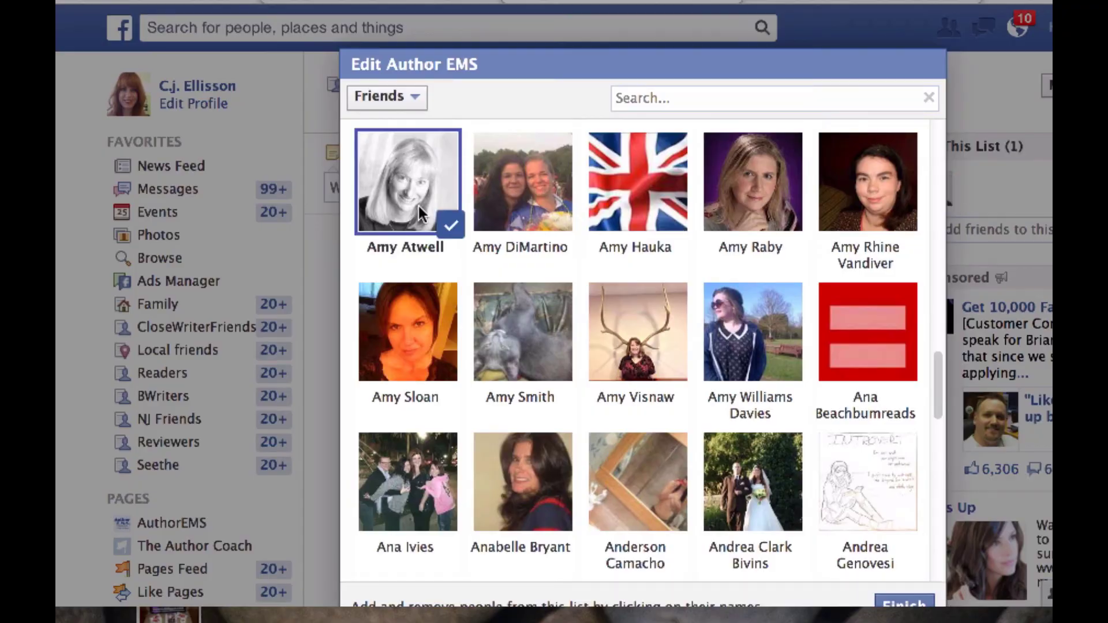
click(904, 603)
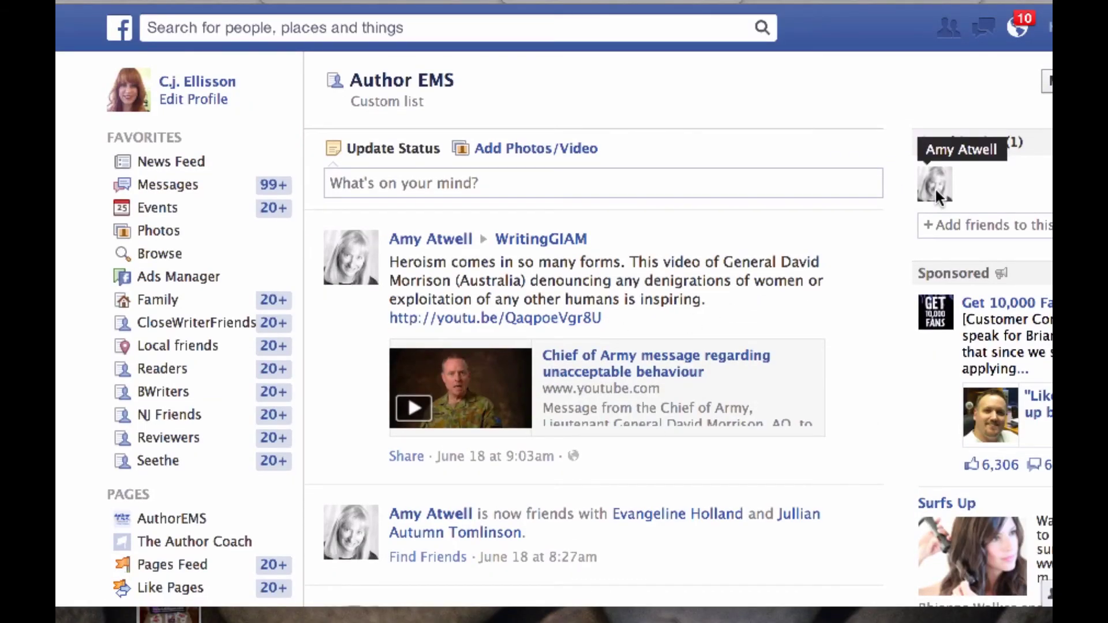
Add the Author EMS friend list to Favorites.
scroll(185, 496, down, 5)
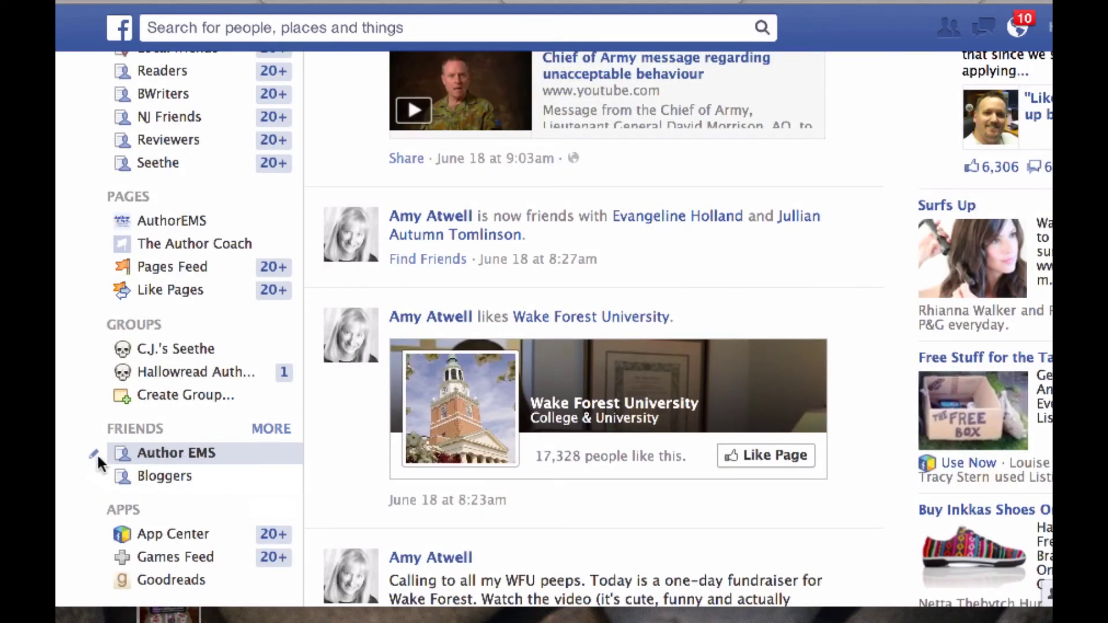
click(95, 453)
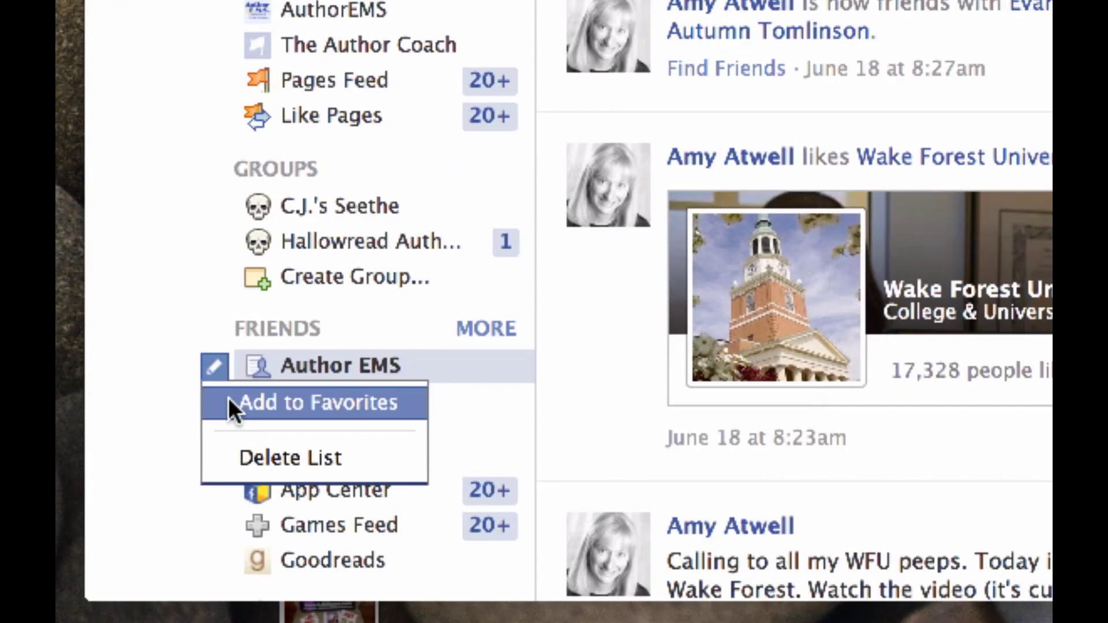
click(227, 401)
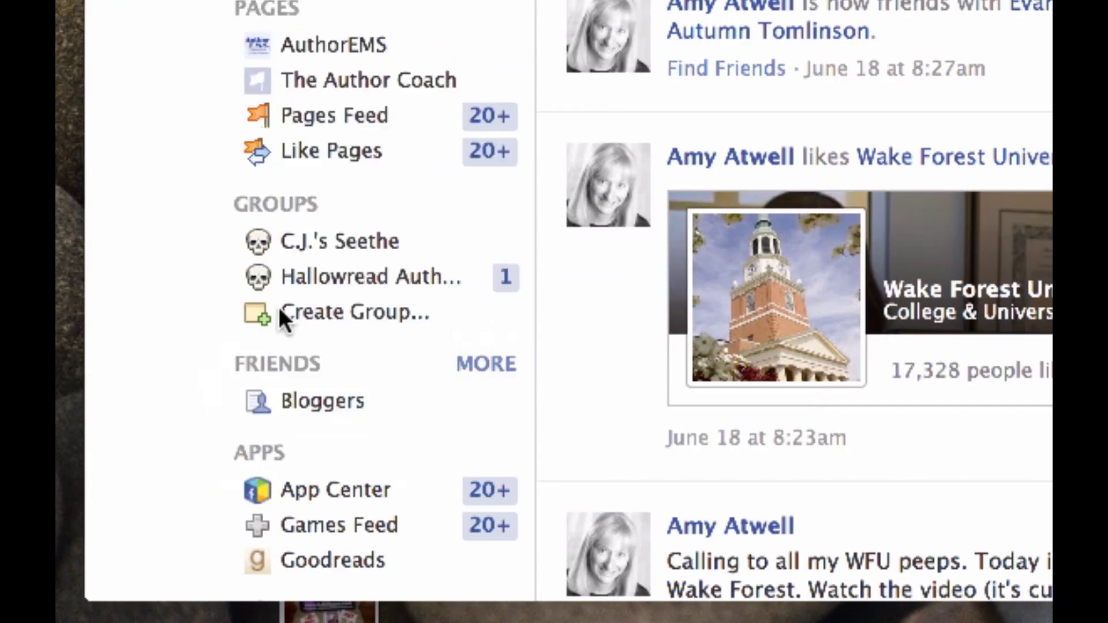
Check the Author EMS entry among the favorites and open the Readers list.
scroll(305, 259, up, 5)
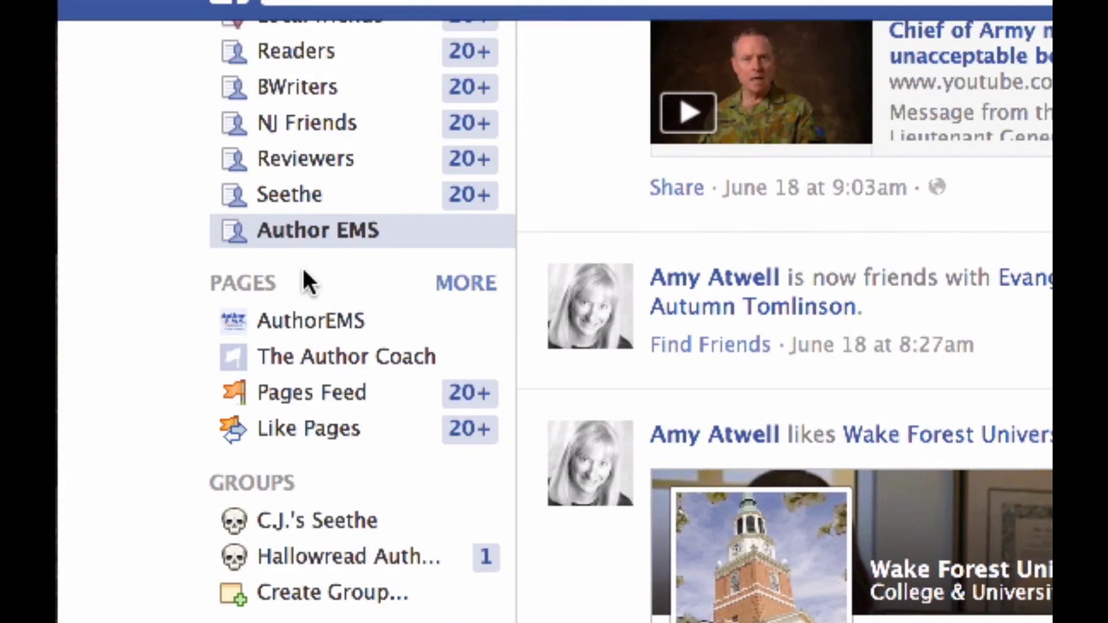
scroll(302, 261, up, 4)
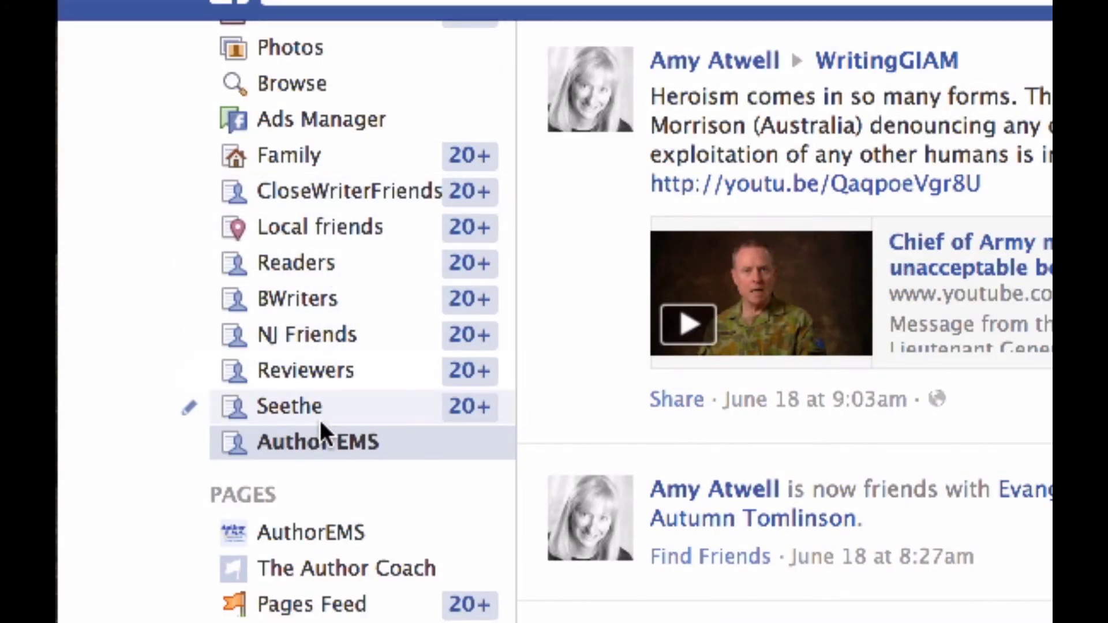
click(331, 257)
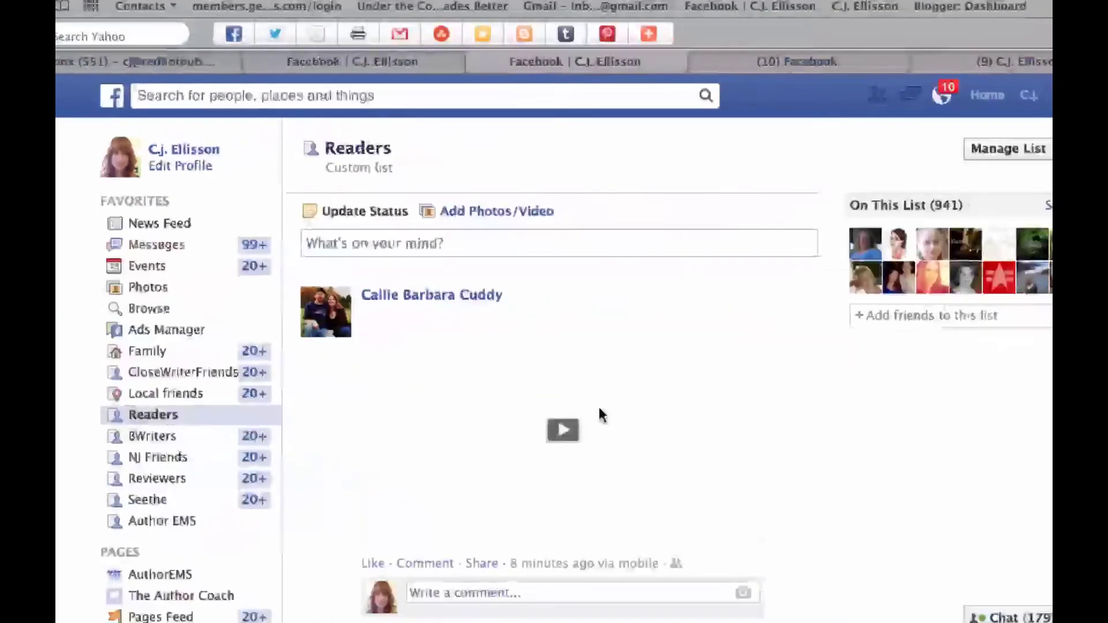
Examine the posts in the Readers list's feed.
scroll(600, 408, down, 2)
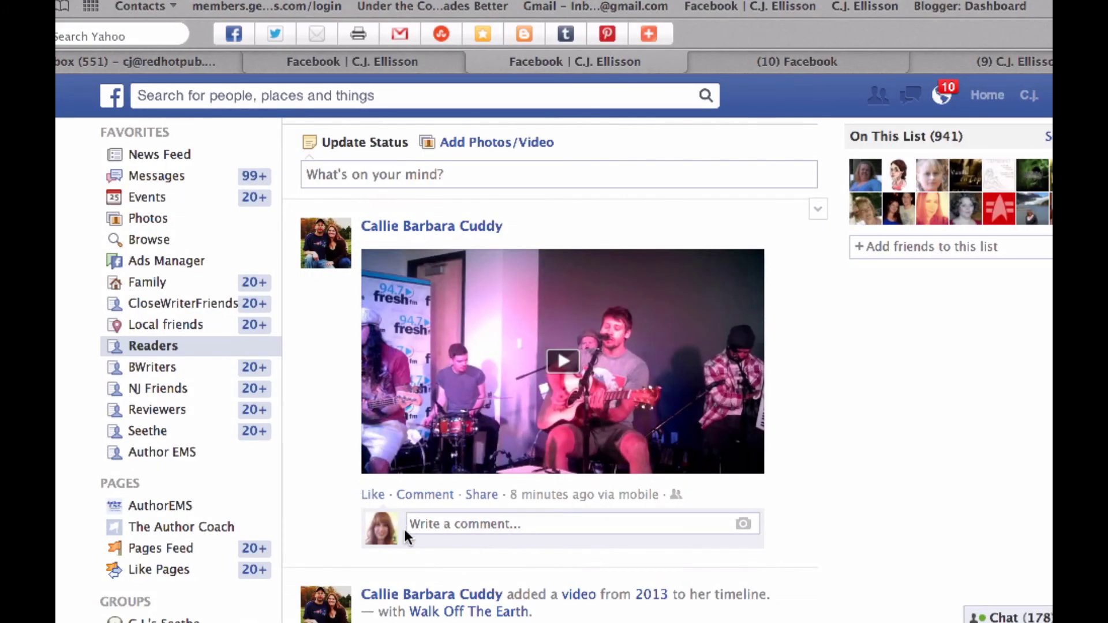
scroll(404, 529, down, 10)
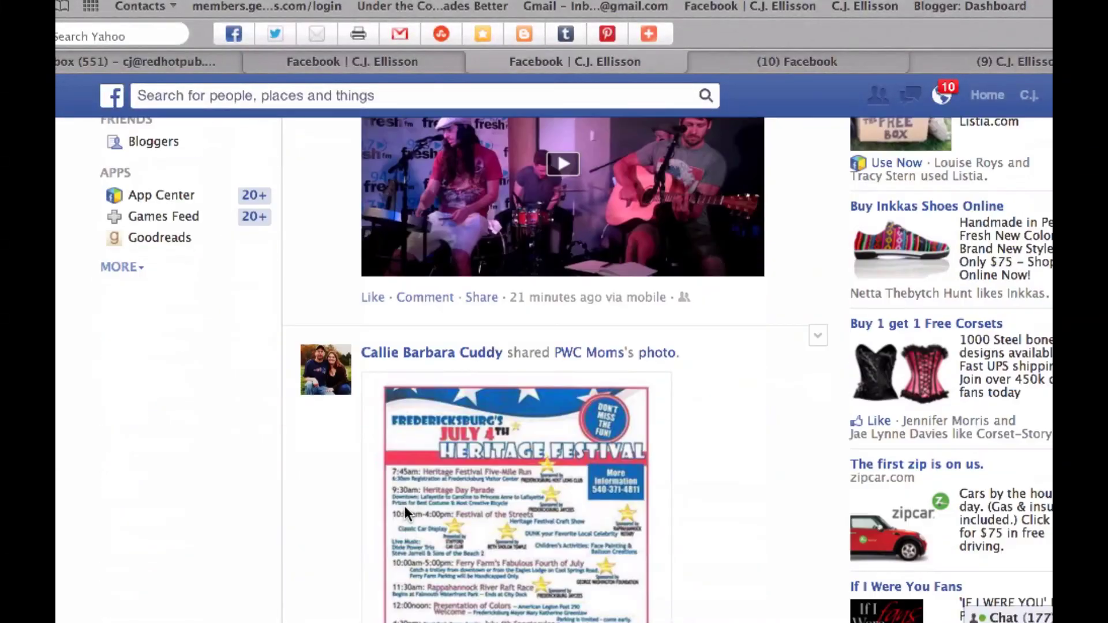
scroll(406, 518, down, 8)
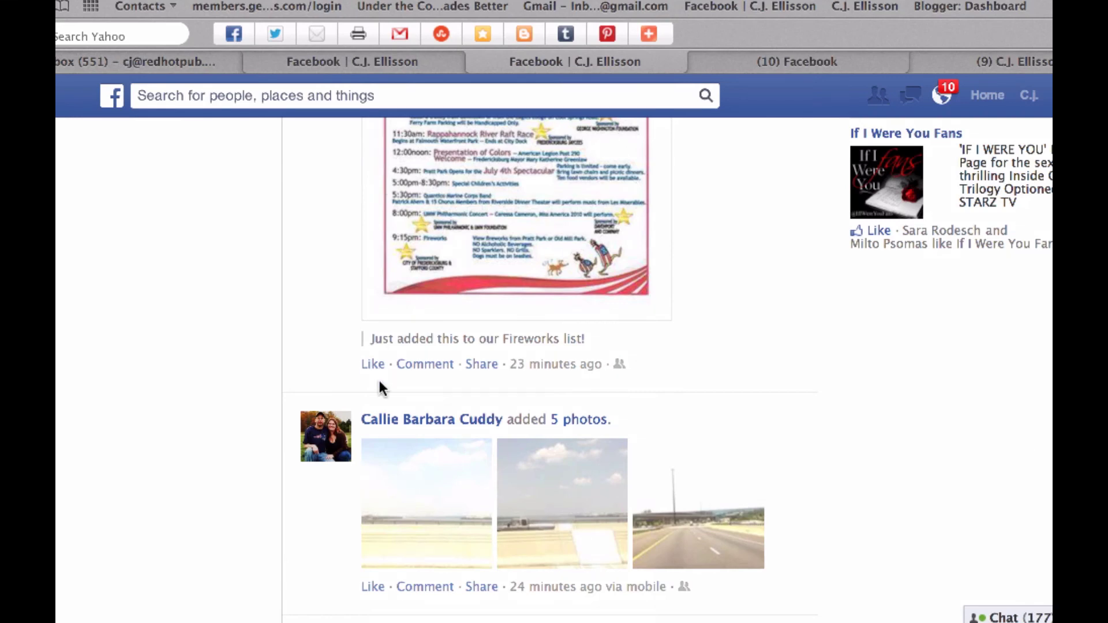
scroll(382, 427, down, 7)
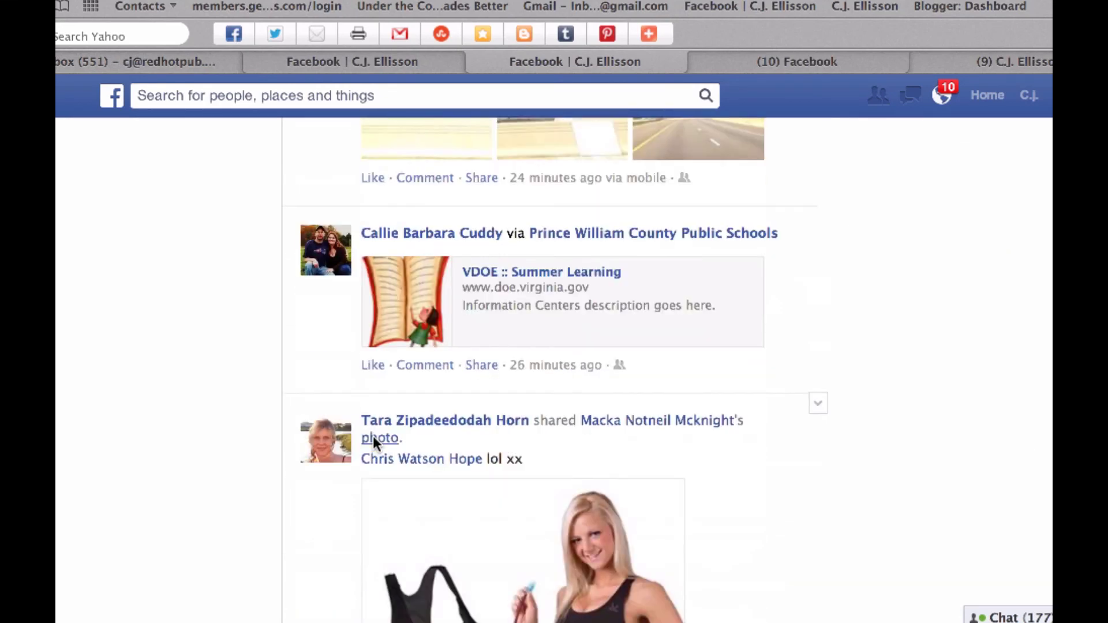
scroll(373, 439, down, 6)
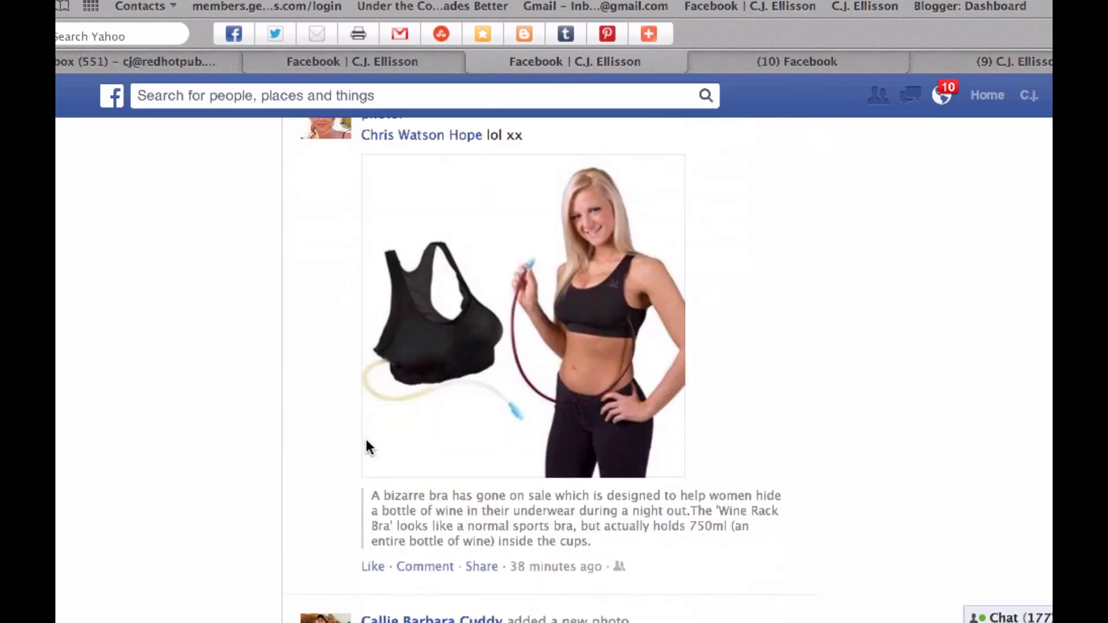
scroll(367, 446, down, 10)
scroll(366, 446, down, 8)
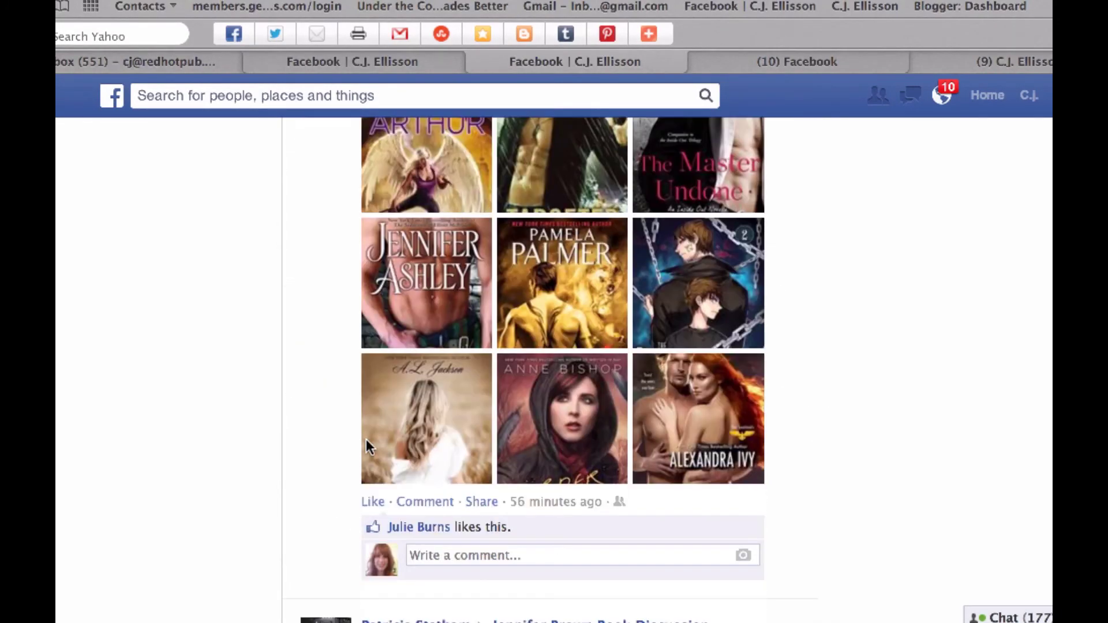
scroll(897, 376, down, 6)
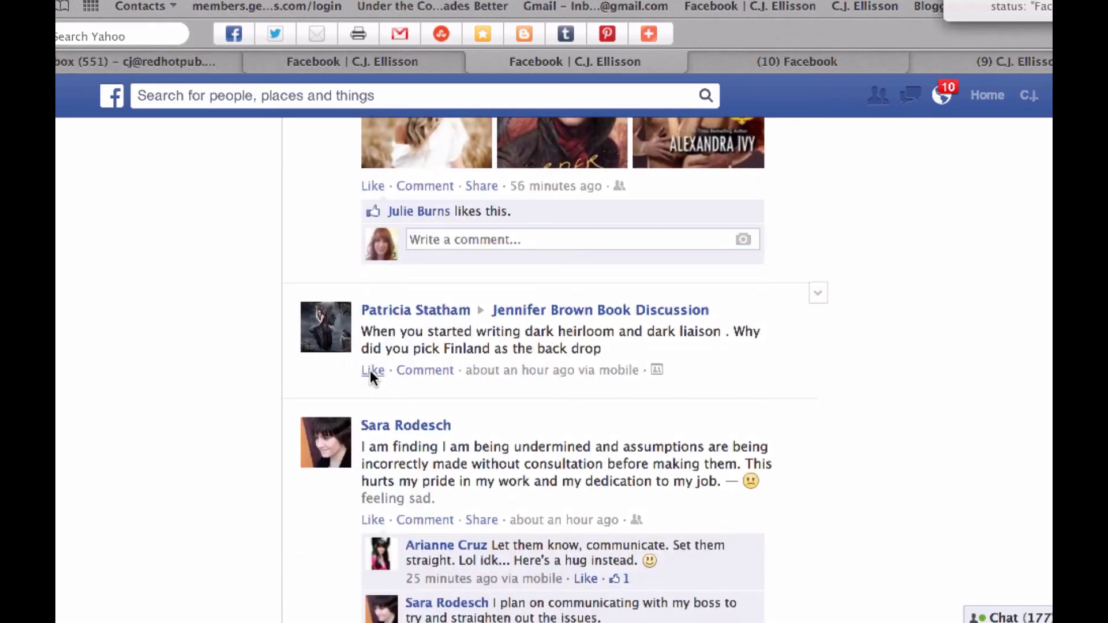
Like the book discussion question about Finland and the post about being undermined at work in the Readers feed.
click(372, 370)
scroll(317, 445, down, 6)
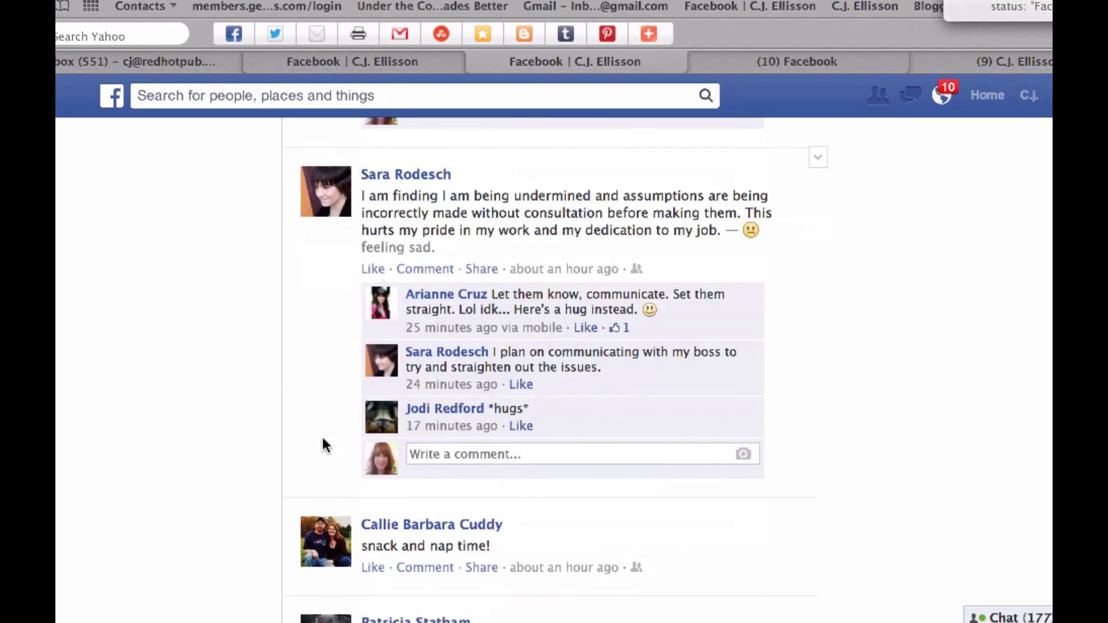
click(375, 270)
scroll(315, 356, down, 5)
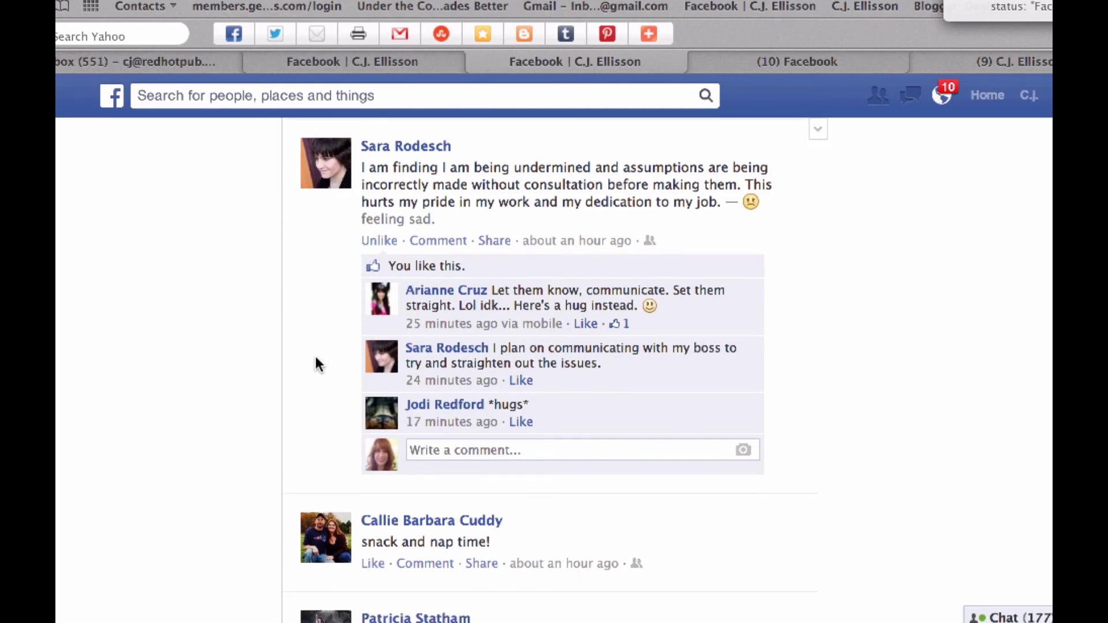
scroll(321, 367, up, 6)
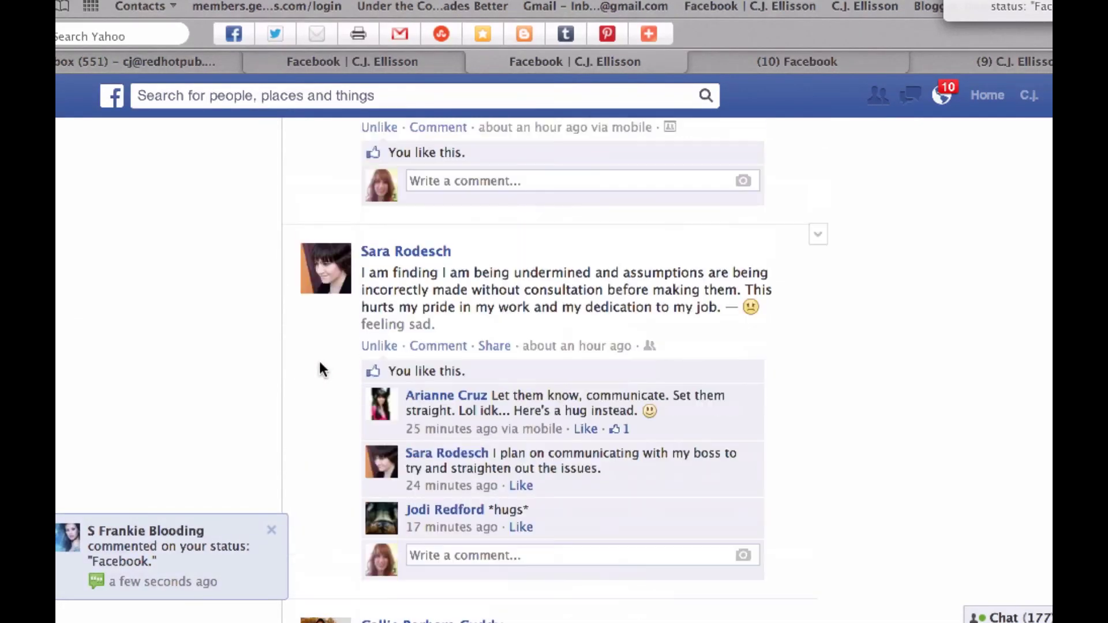
scroll(322, 379, down, 5)
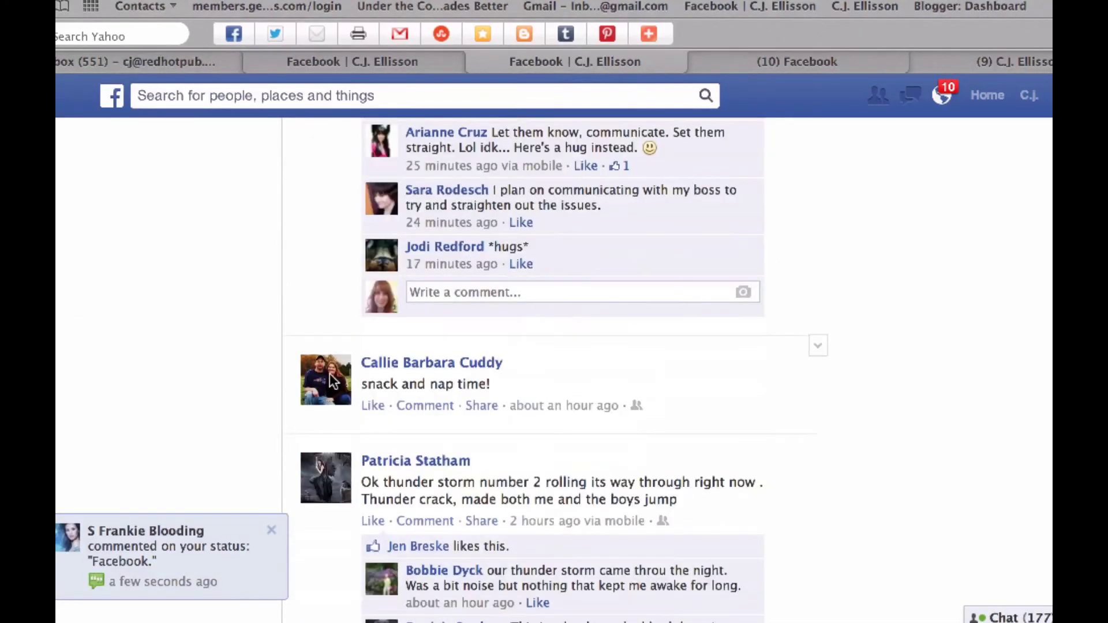
View the pending friend requests and examine the first requester's profile, including photos and mutual friend.
scroll(896, 355, up, 12)
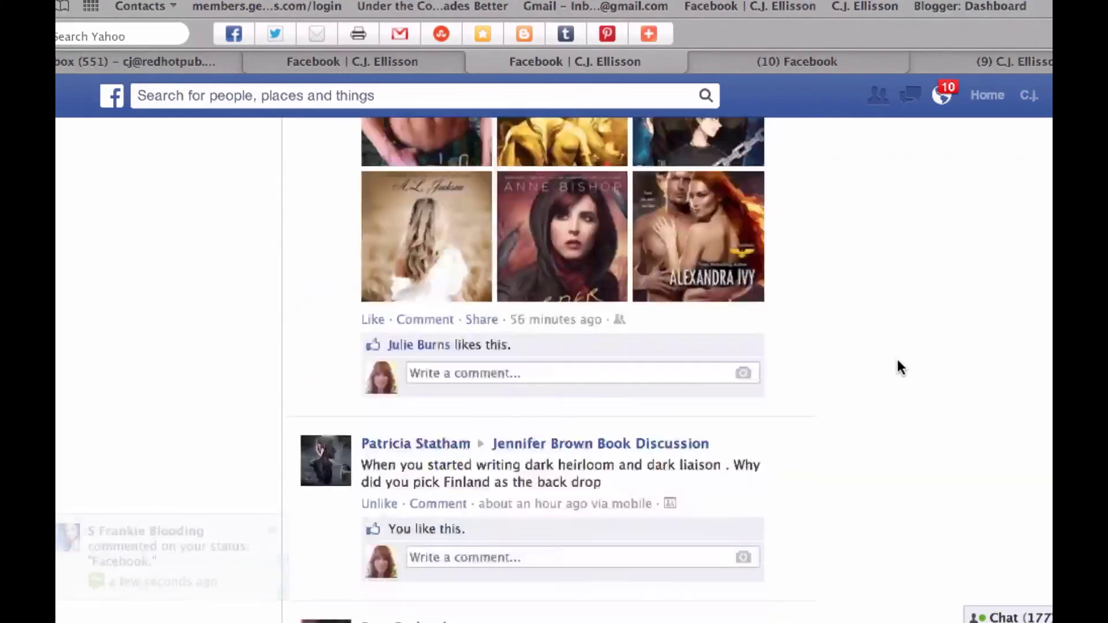
scroll(896, 360, up, 20)
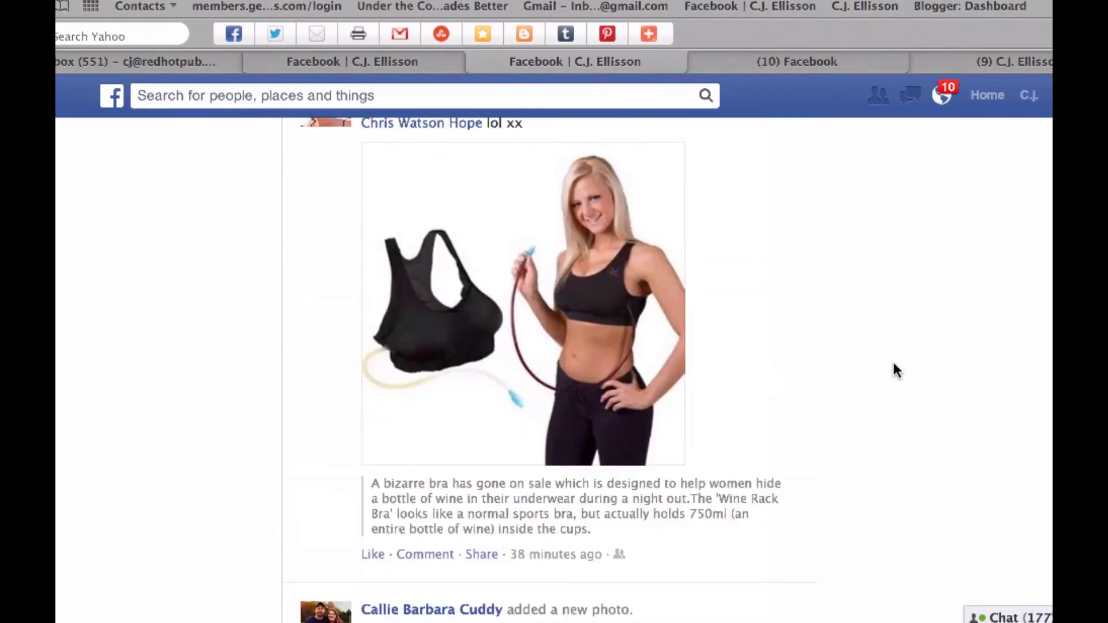
scroll(892, 359, up, 15)
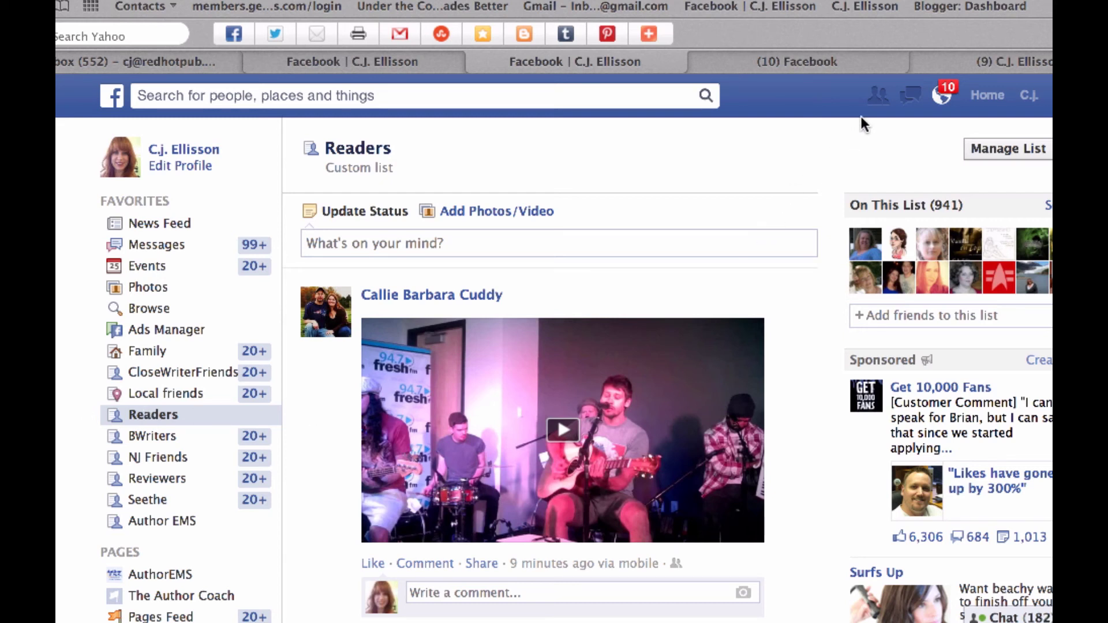
click(871, 102)
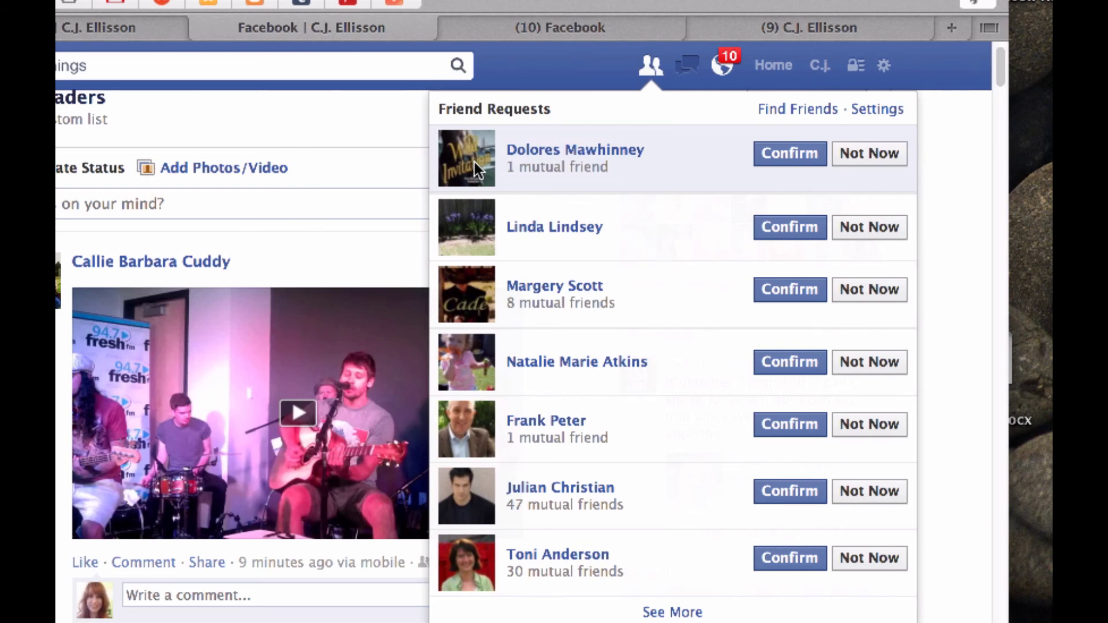
mouse_move(554, 164)
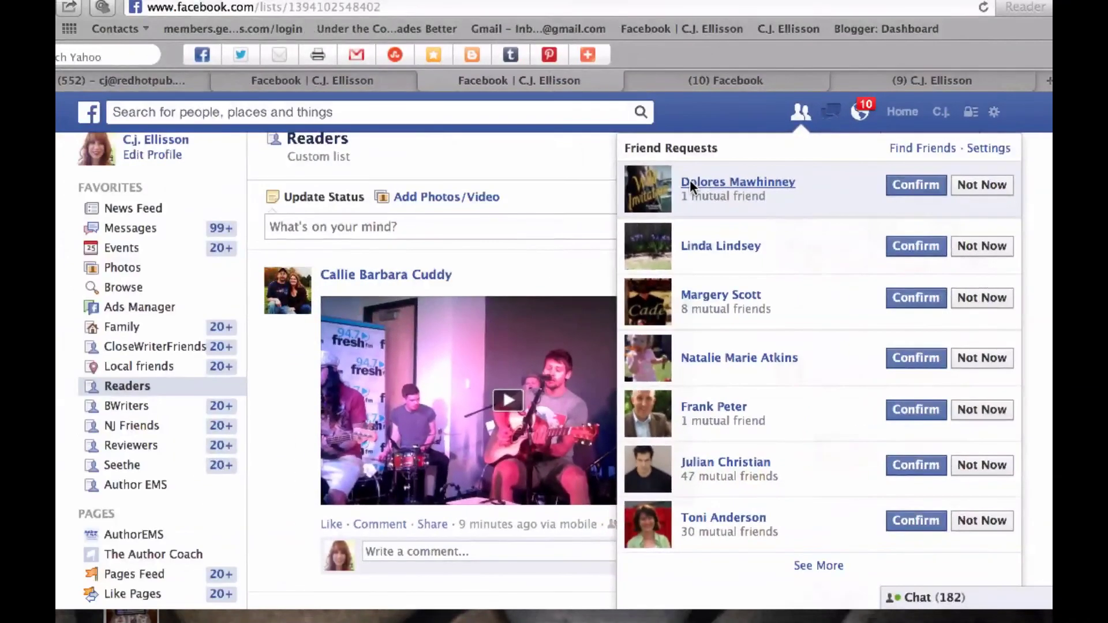
click(690, 181)
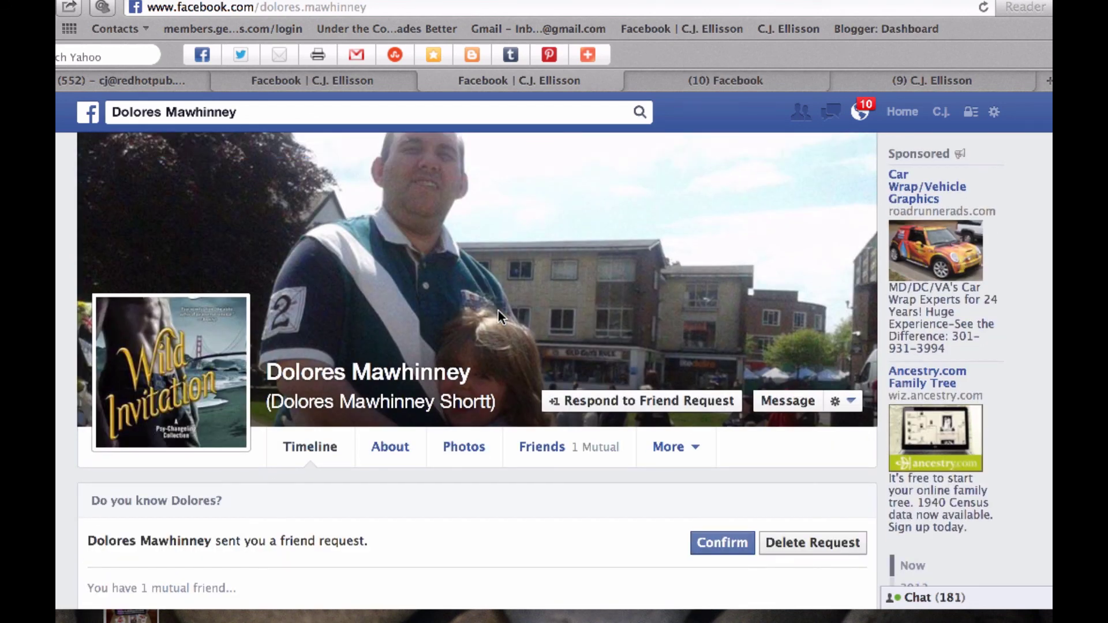
scroll(496, 310, down, 5)
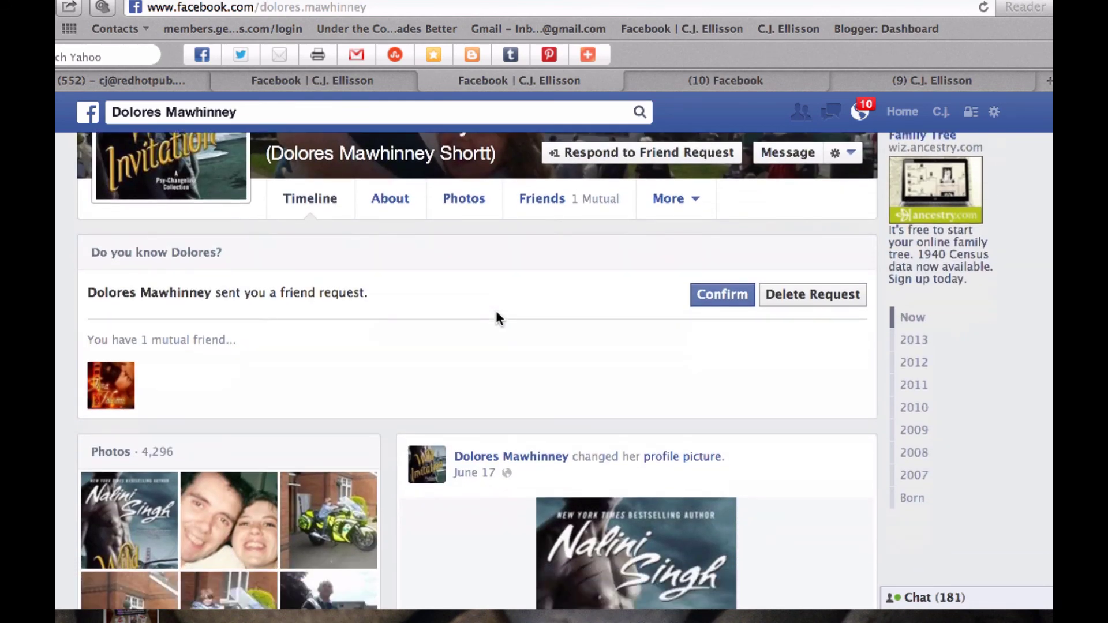
scroll(497, 318, down, 6)
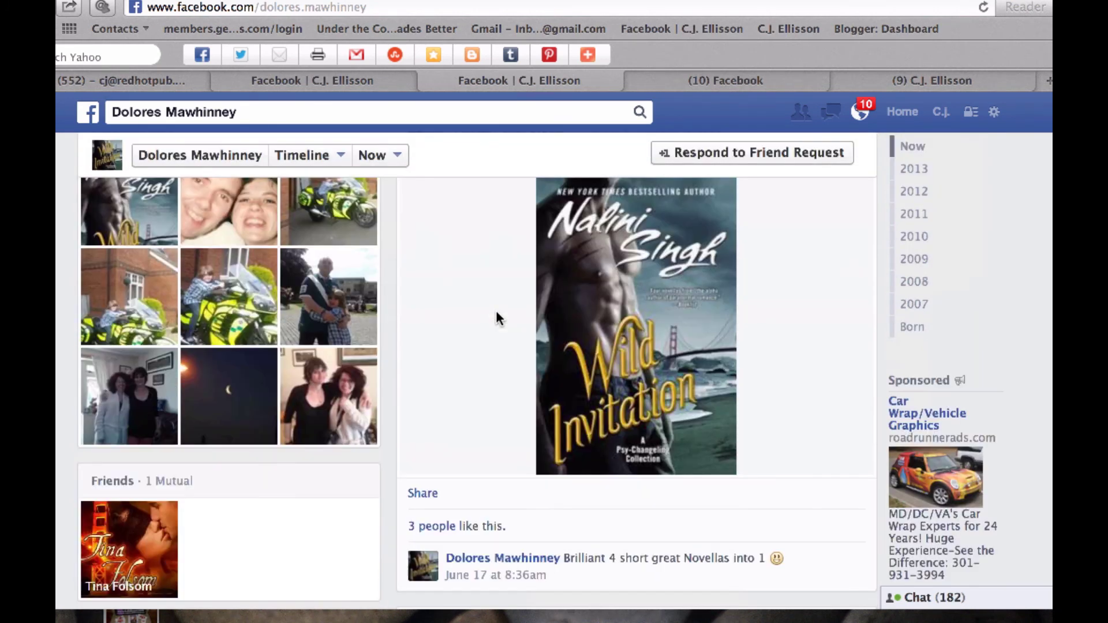
scroll(461, 323, up, 10)
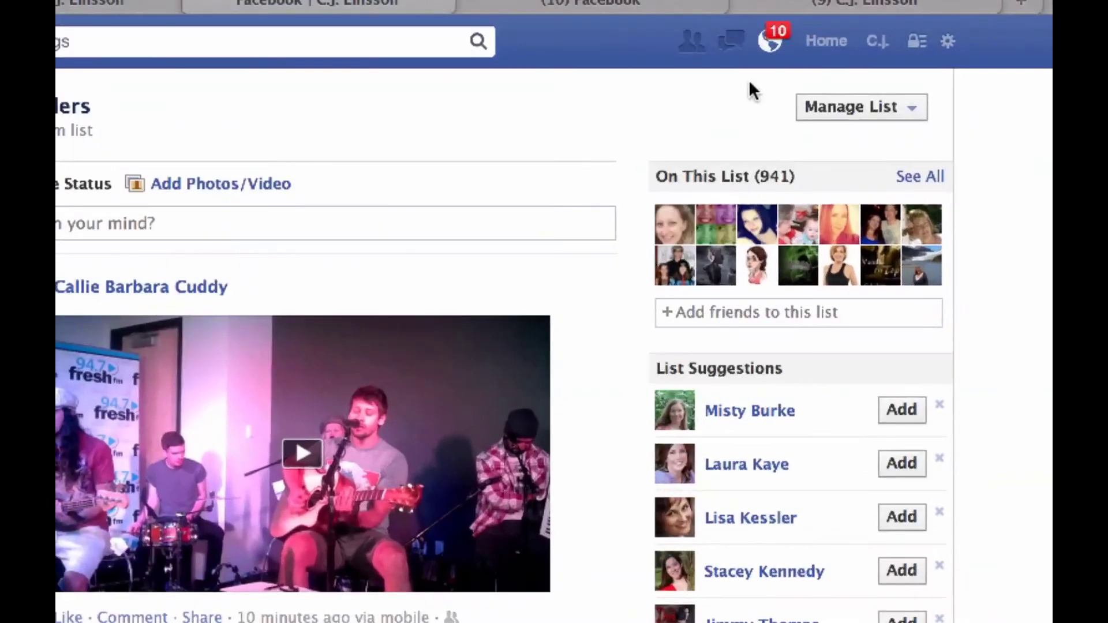
Confirm the first pending friend request and add the new friend to the Readers list.
click(729, 39)
click(688, 42)
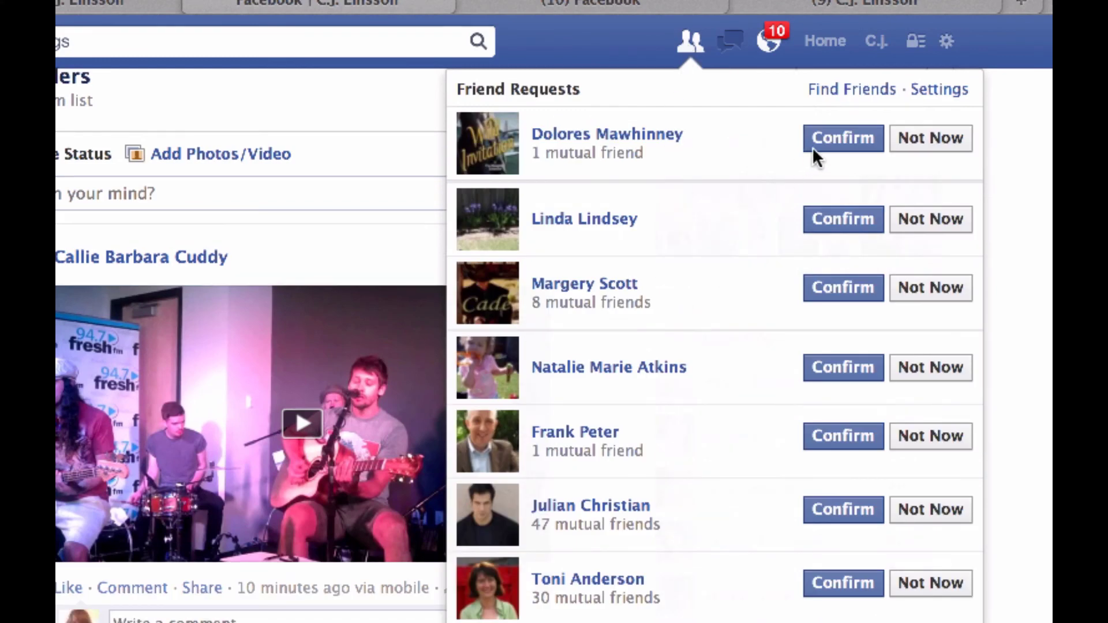
click(821, 142)
click(927, 136)
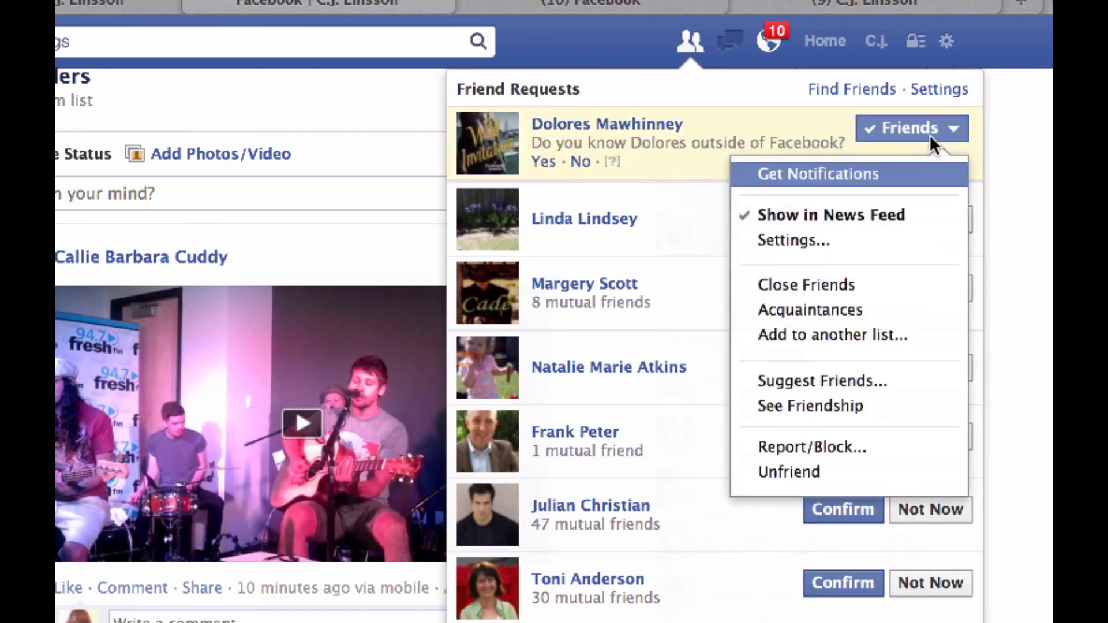
click(868, 337)
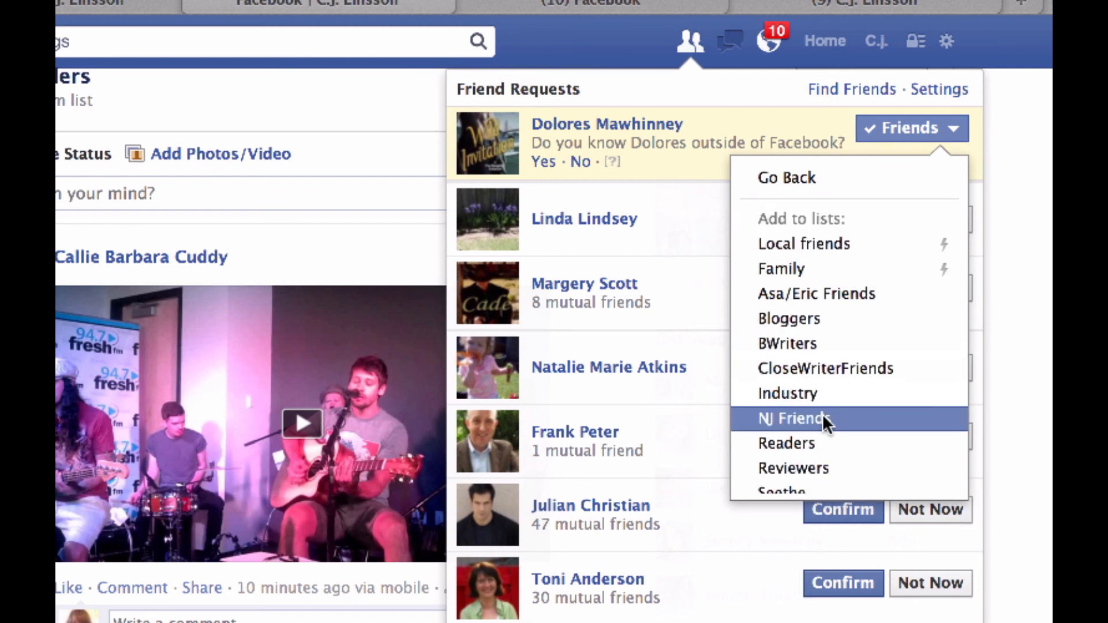
scroll(822, 414, down, 2)
click(818, 381)
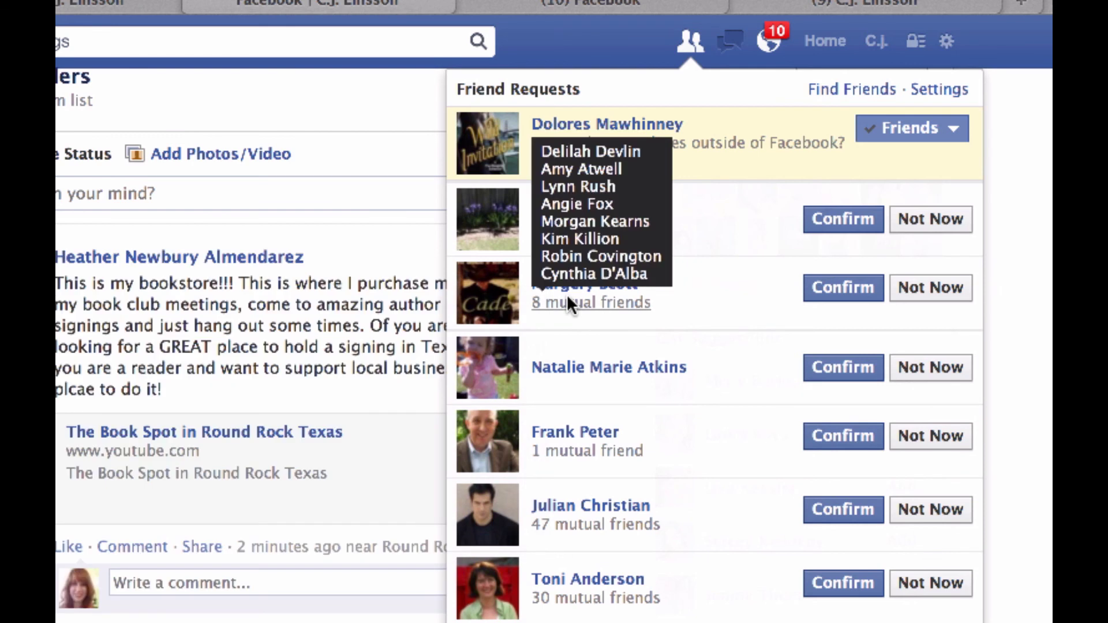
Check the mutual friends of the third requester, confirm the request and add that friend to the BWriters list.
mouse_move(552, 294)
click(844, 283)
mouse_move(941, 284)
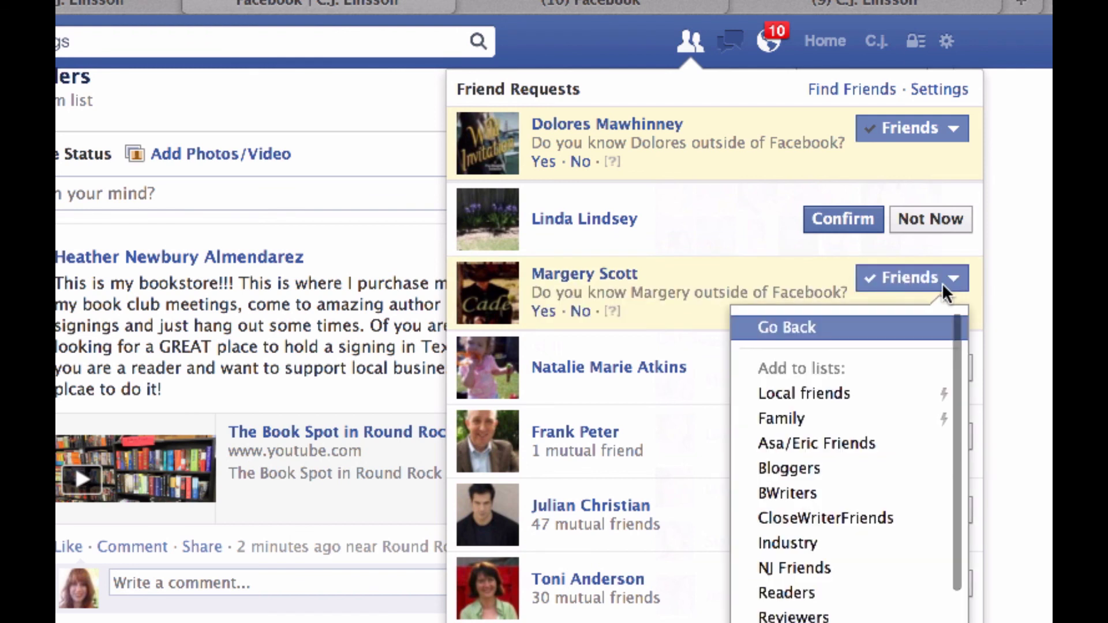
click(810, 493)
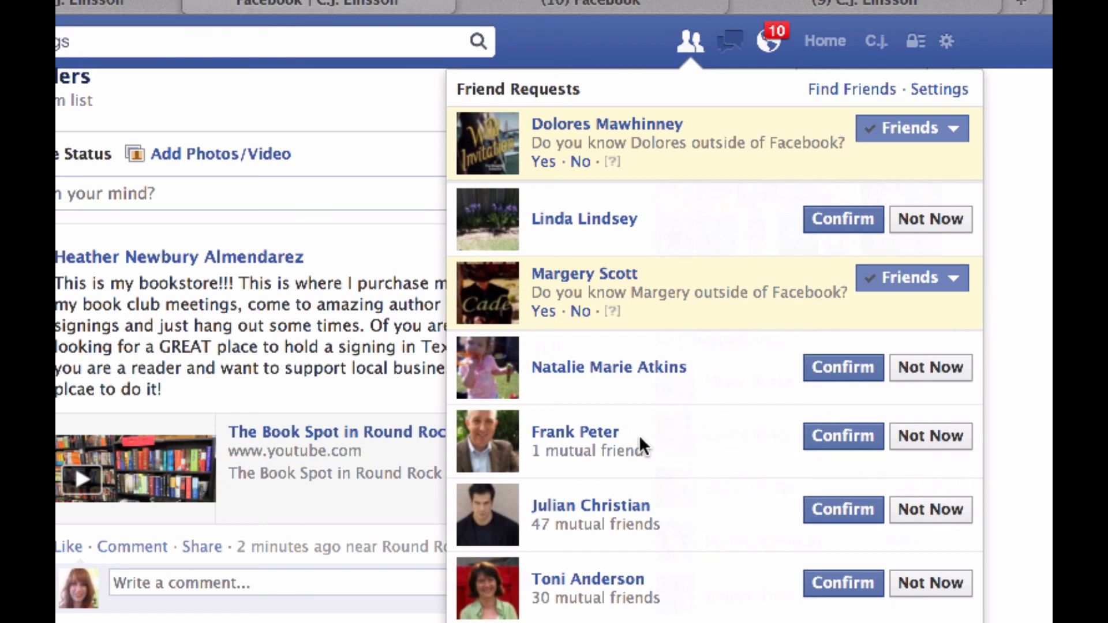
Confirm the friend request with 47 mutual friends and add that friend to the BWriters list.
mouse_move(626, 452)
mouse_move(577, 522)
click(841, 512)
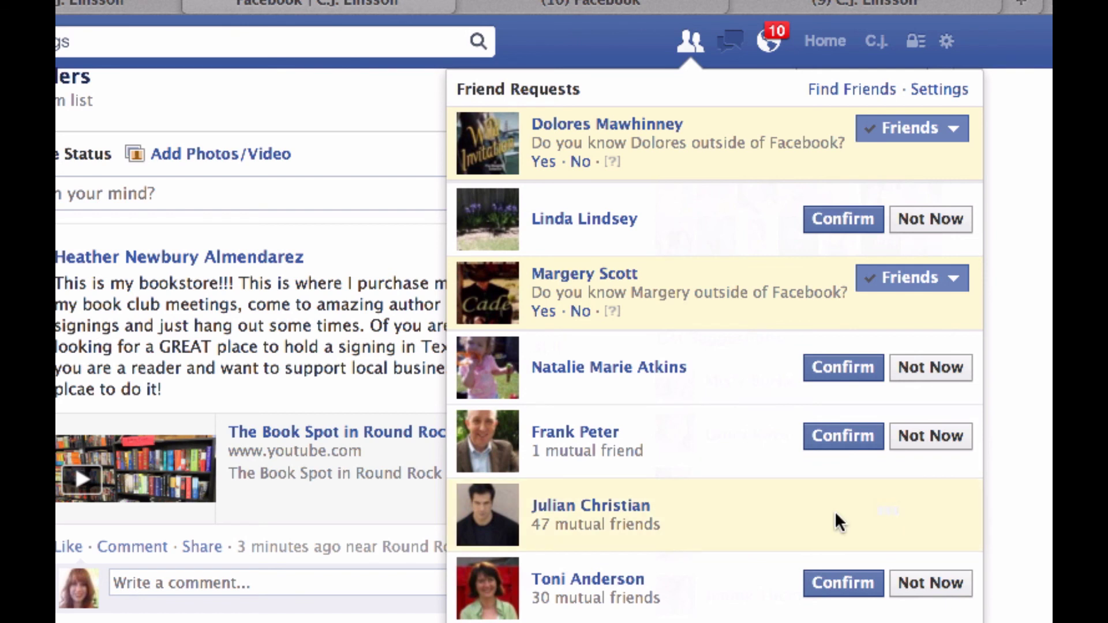
click(903, 500)
scroll(832, 374, down, 1)
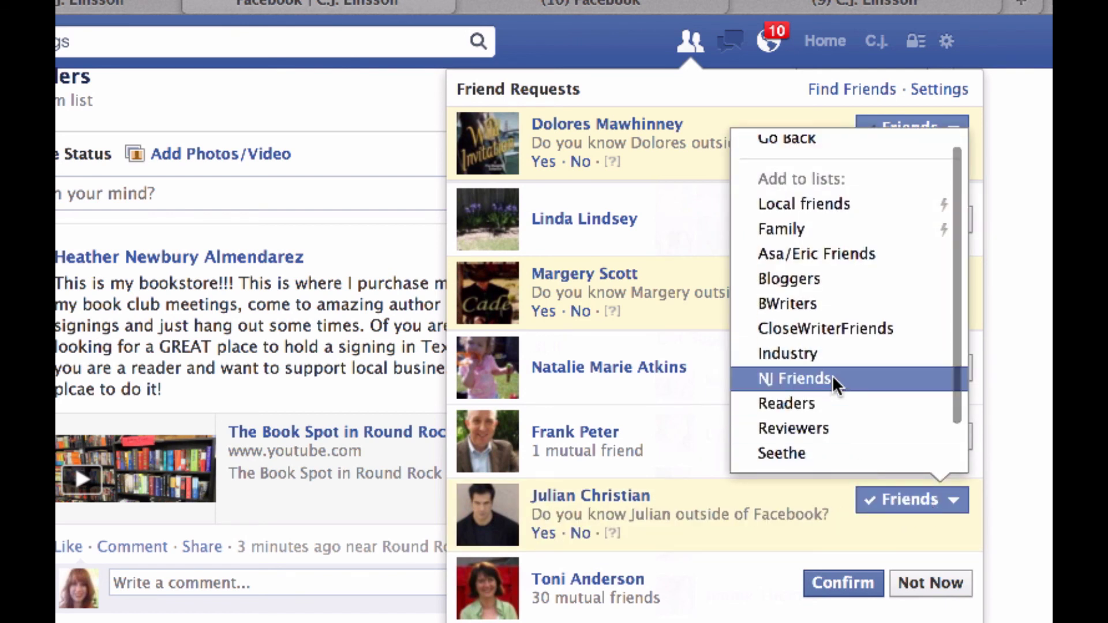
click(833, 301)
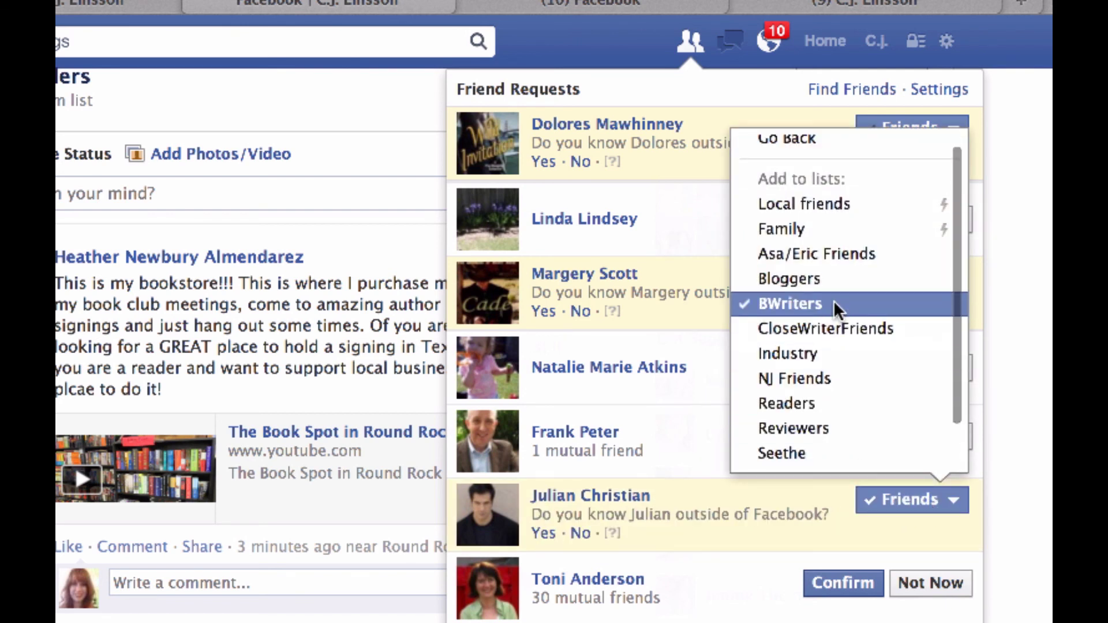
click(577, 292)
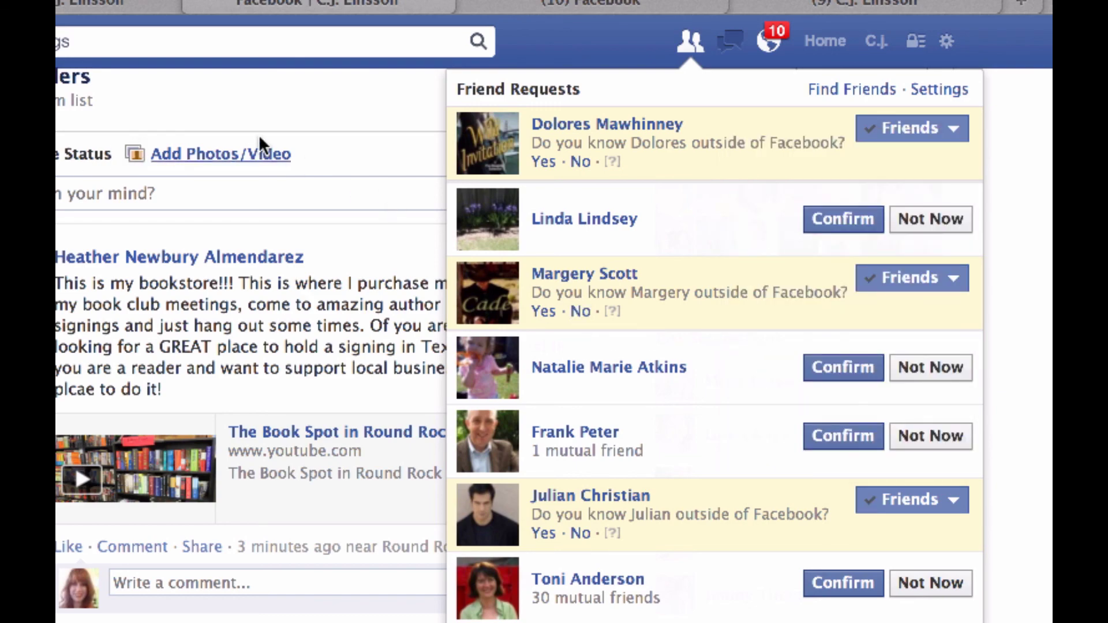